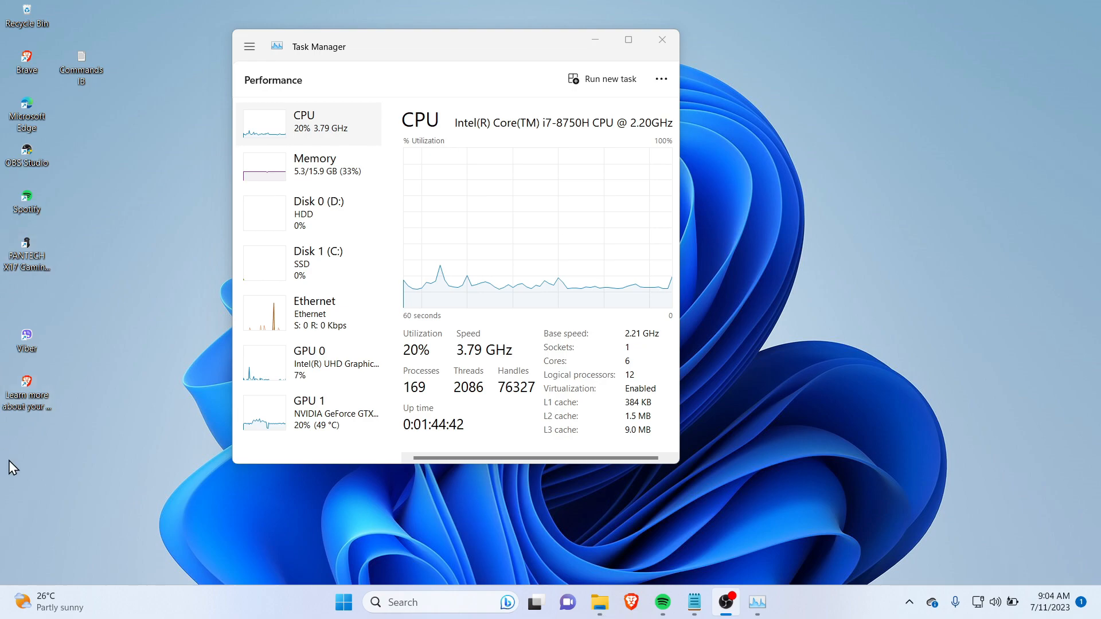
# Move Task Manager aside, then open the advanced power settings for the Balanced plan.
pyautogui.moveTo(461, 51); pyautogui.dragTo(572, 82)
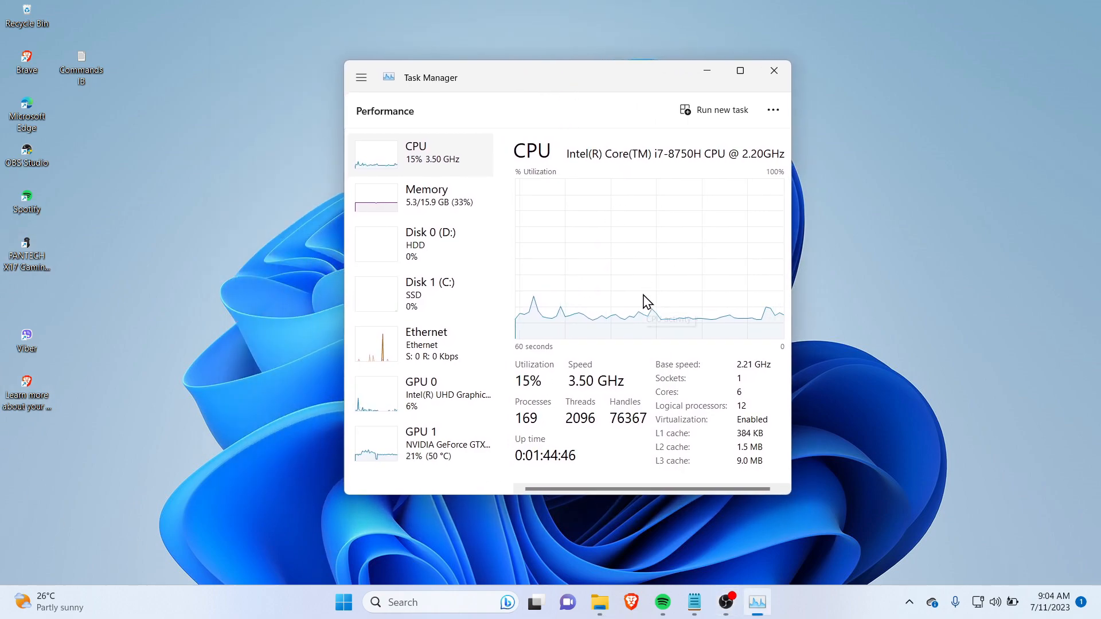
pyautogui.press('super')
pyautogui.write('powe')
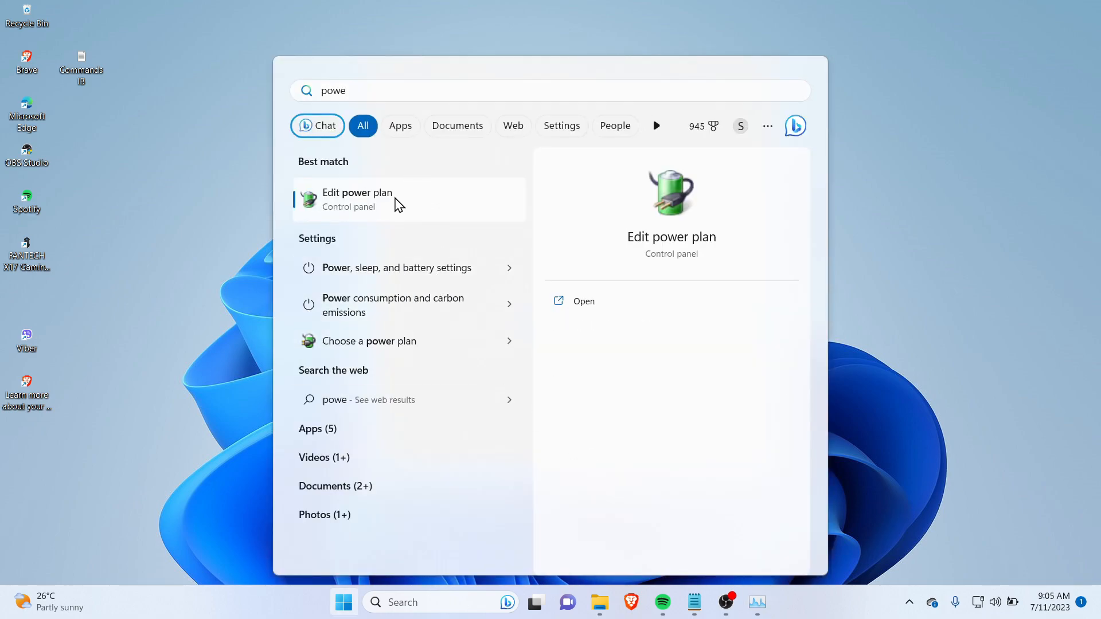
pyautogui.click(396, 202)
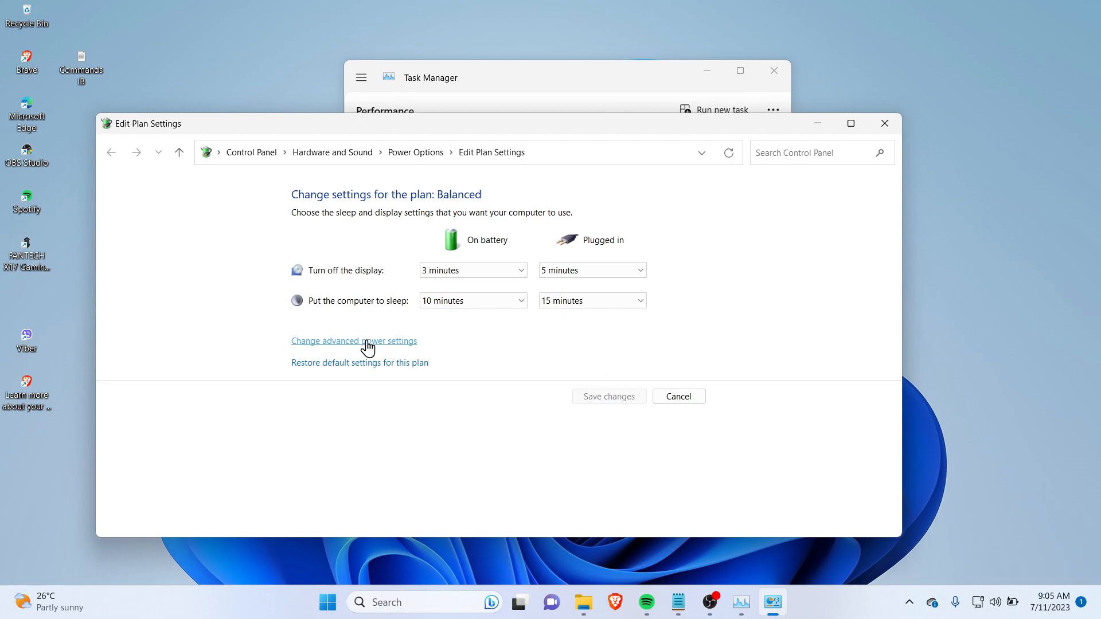
pyautogui.click(367, 342)
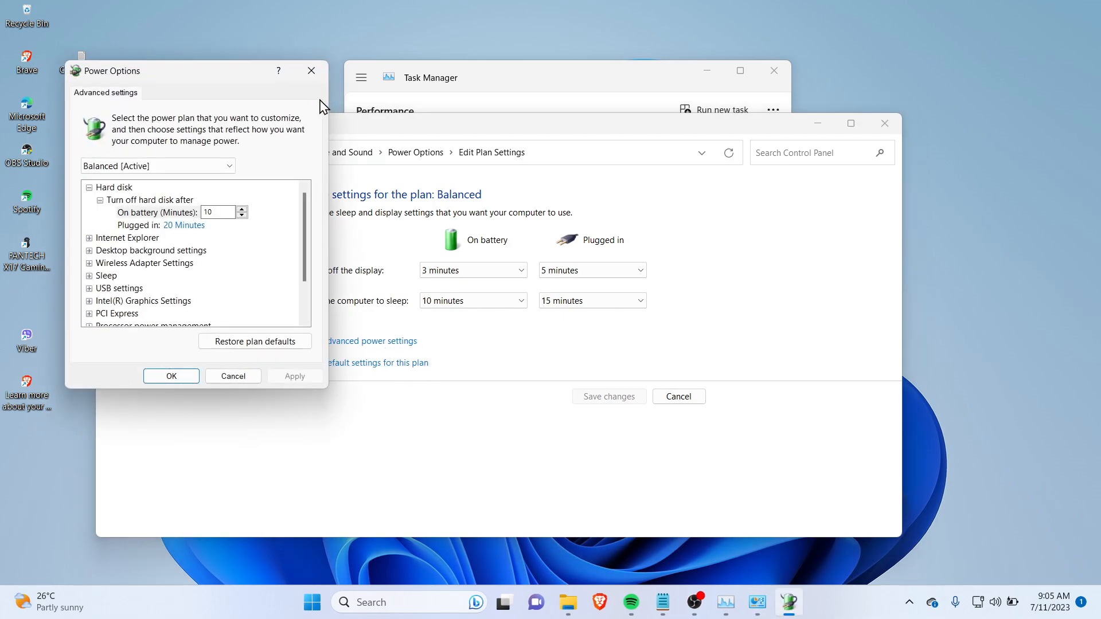
pyautogui.click(311, 71)
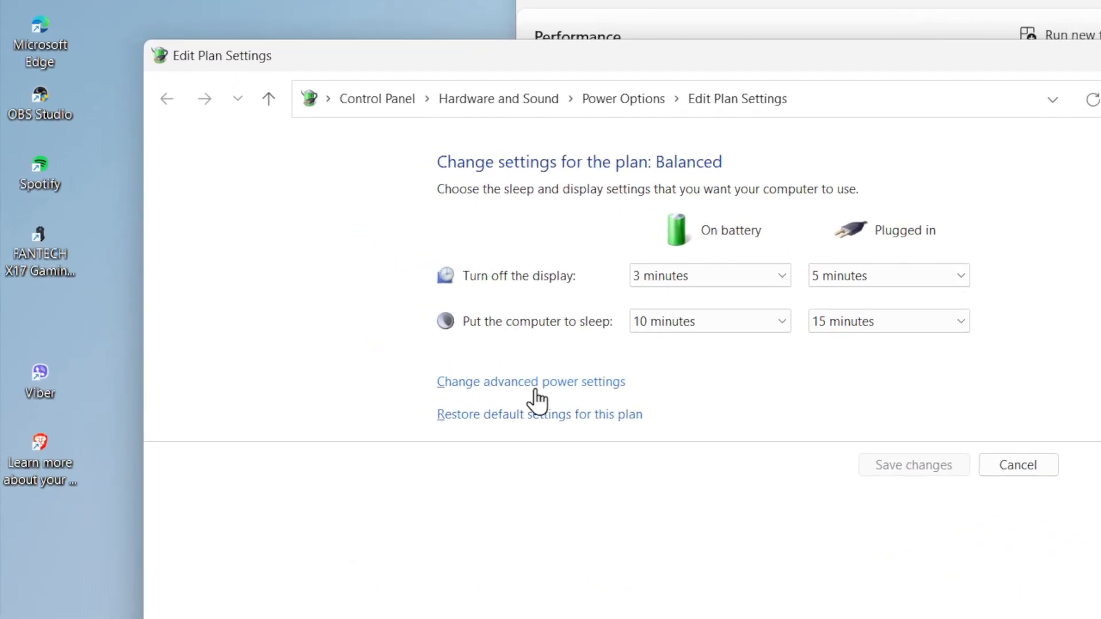
pyautogui.click(540, 389)
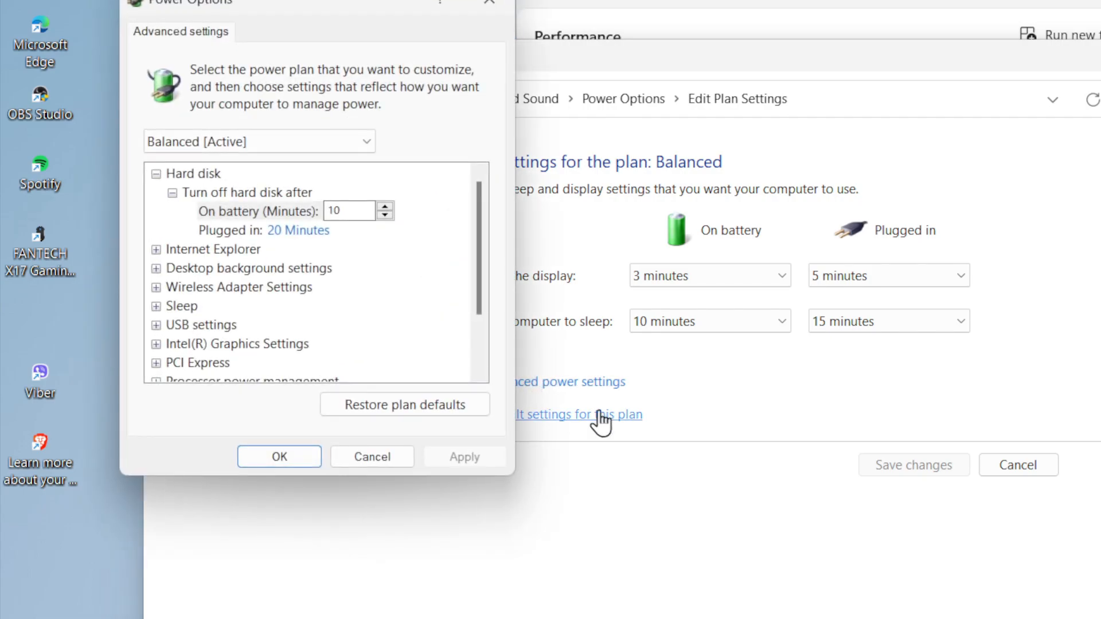
# Set the plugged-in maximum processor state to 99% and apply it with Task Manager's CPU performance view alongside.
pyautogui.moveTo(482, 247); pyautogui.dragTo(486, 372)
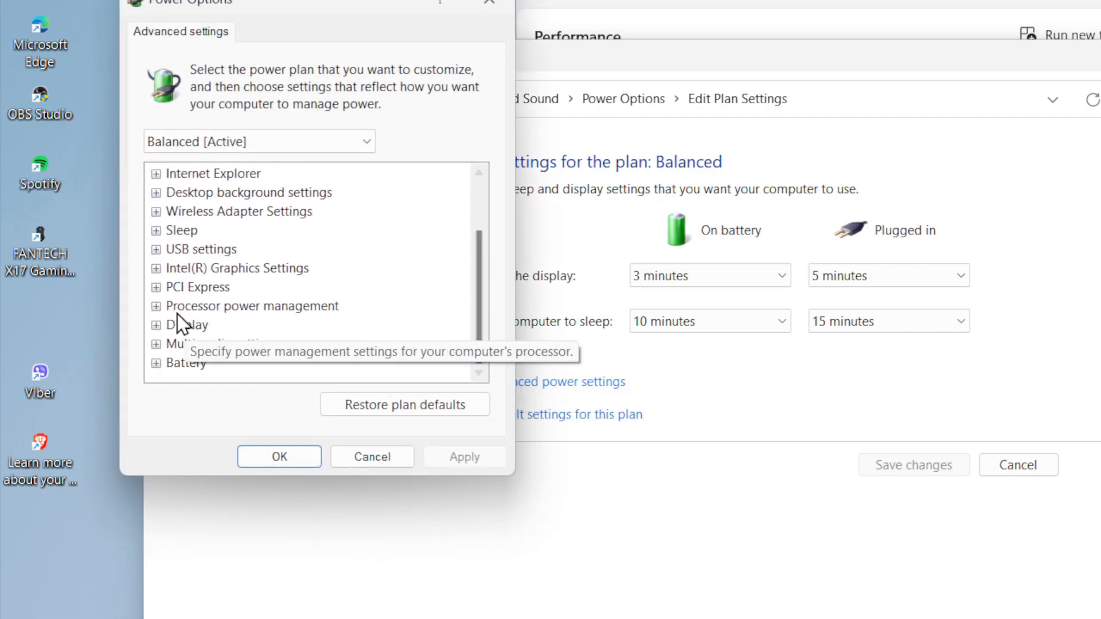
pyautogui.click(159, 305)
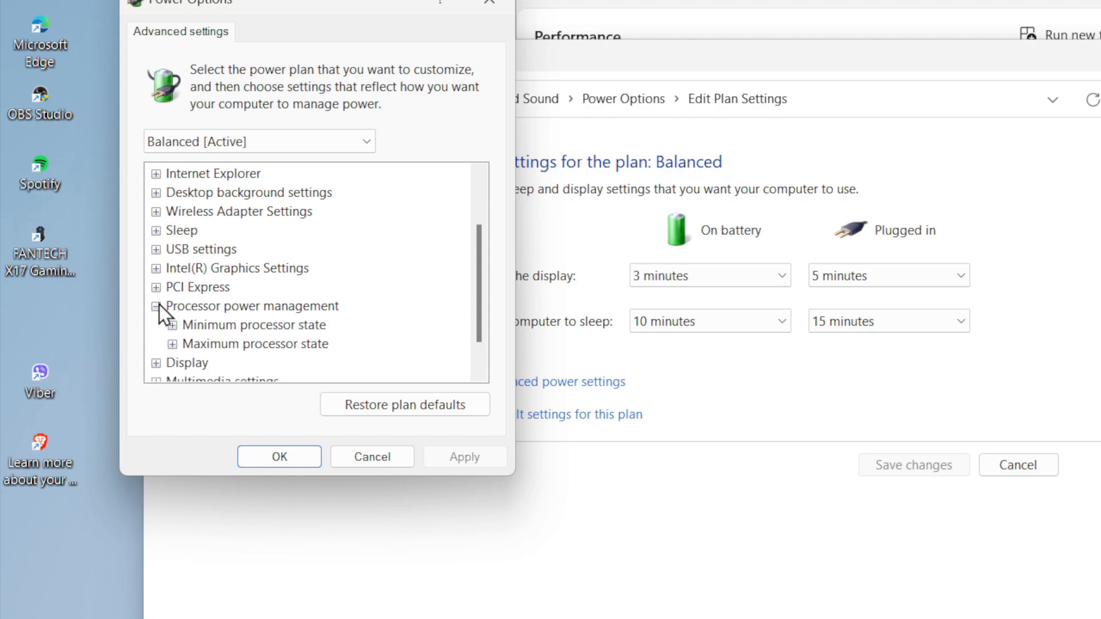
pyautogui.click(267, 325)
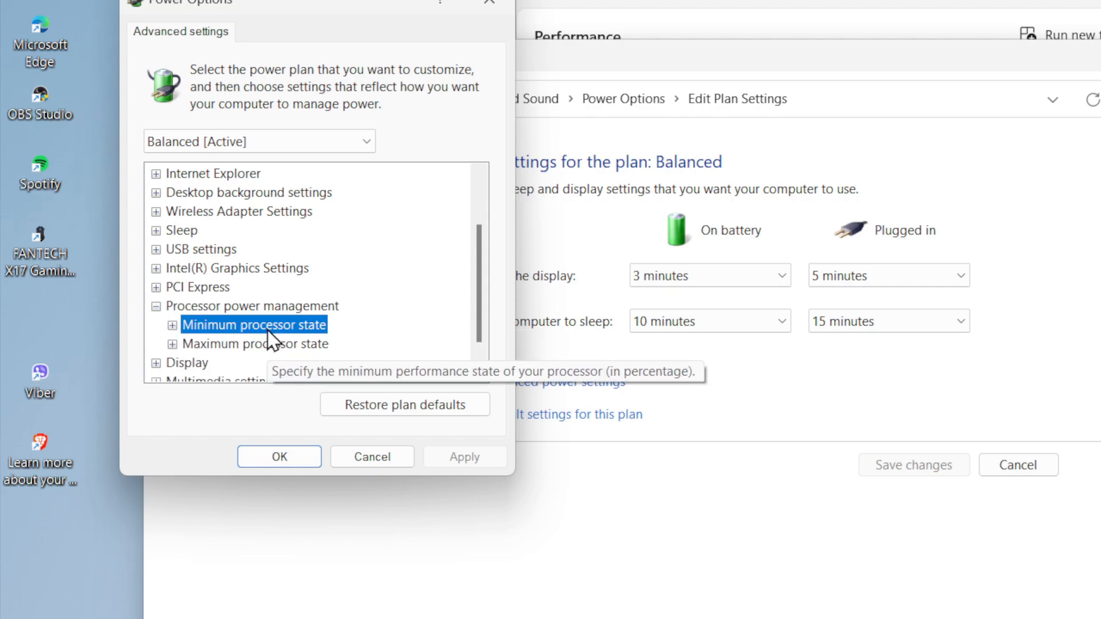
pyautogui.click(271, 344)
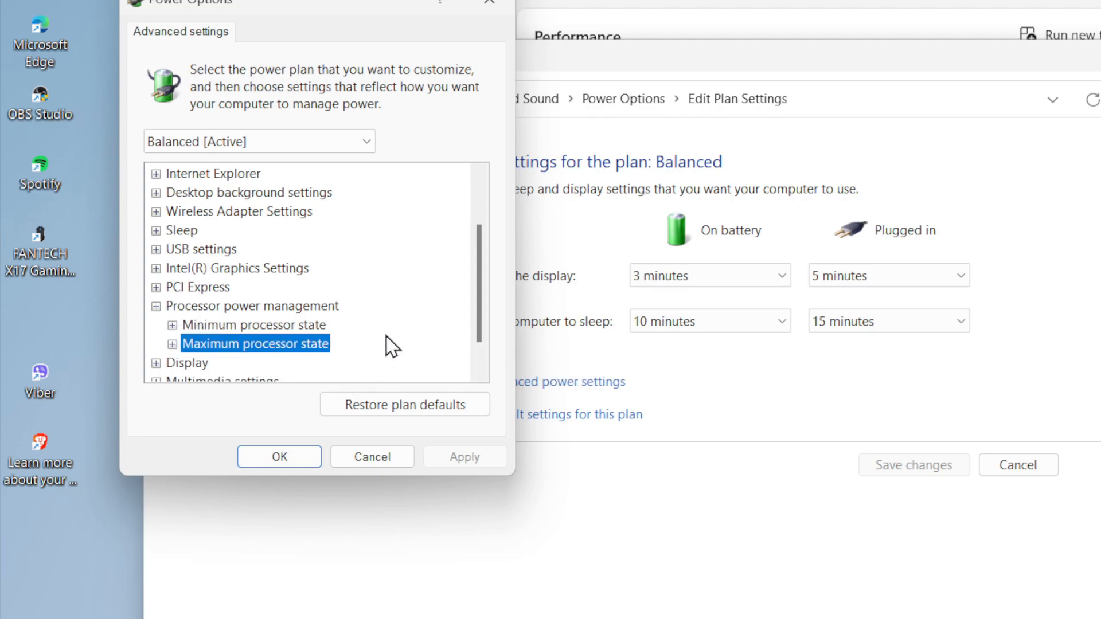
pyautogui.press('Right')
pyautogui.click(241, 310)
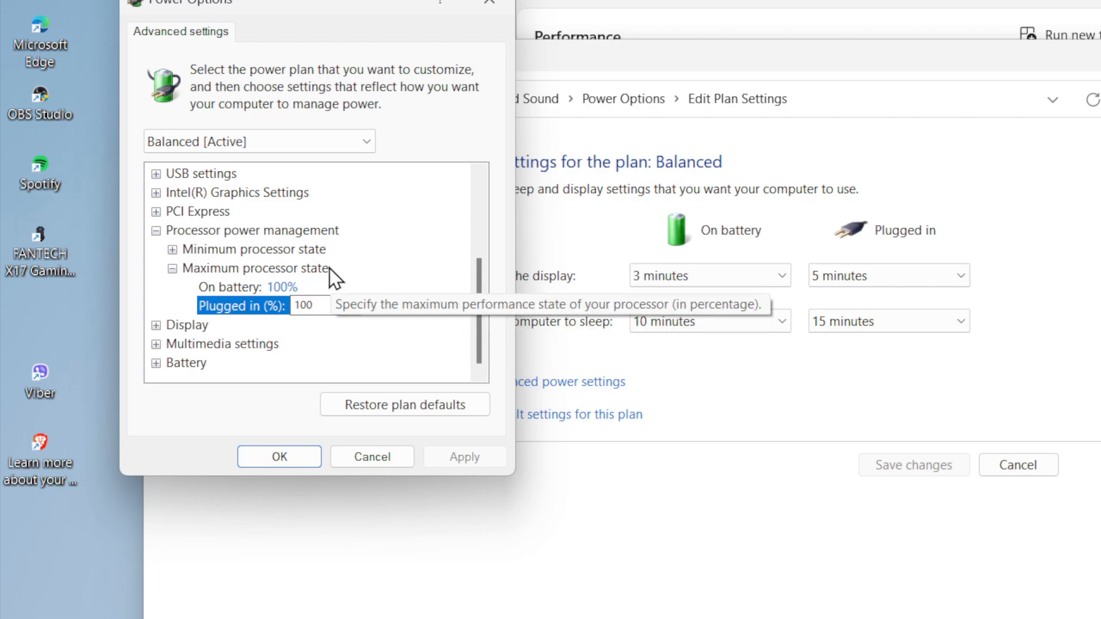
pyautogui.doubleClick(318, 305)
pyautogui.write('99')
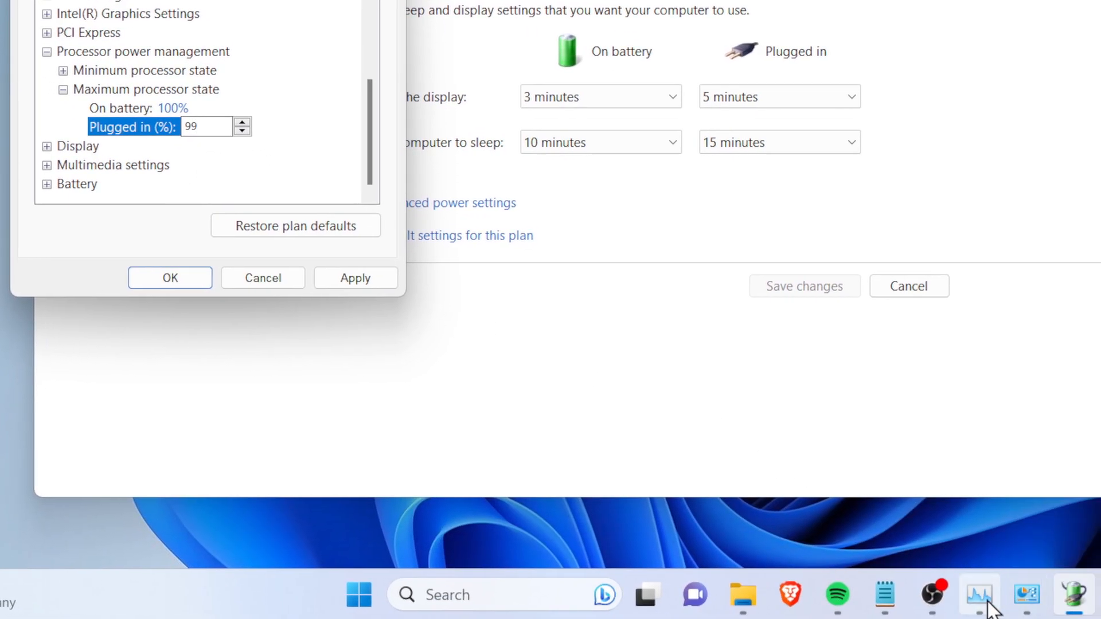
pyautogui.click(992, 594)
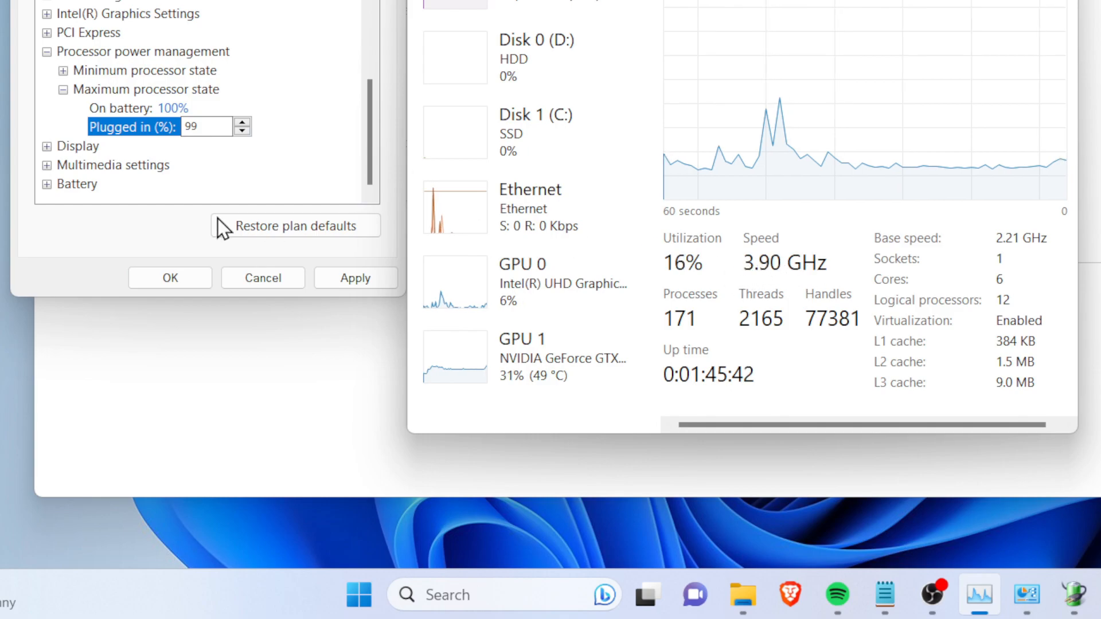
pyautogui.click(367, 285)
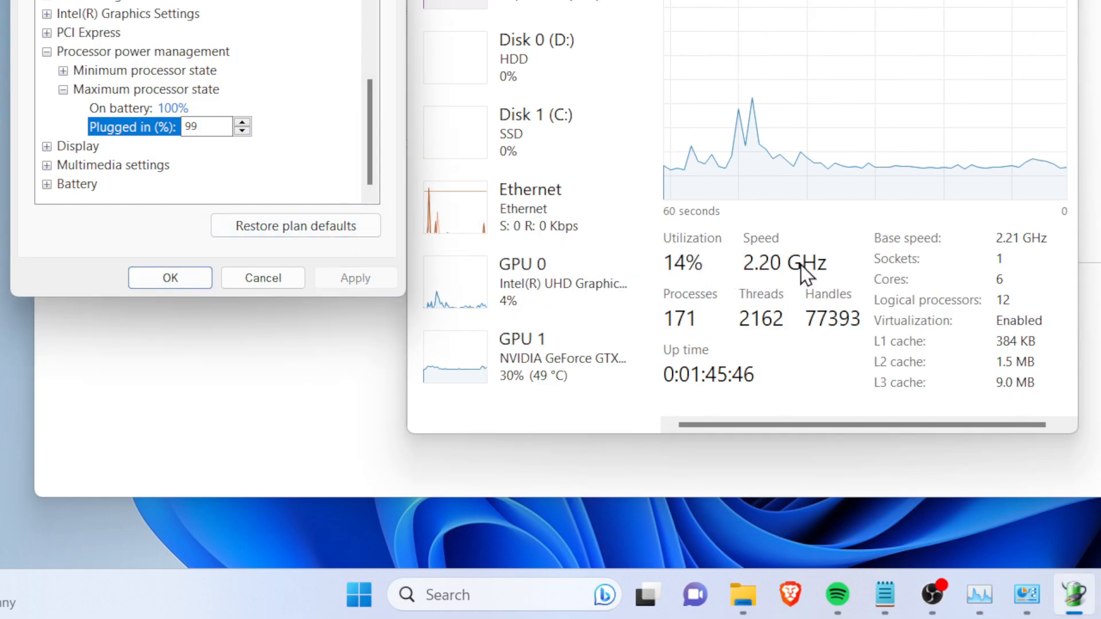
# Set the plugged-in maximum processor state back to 100% and apply the change.
pyautogui.doubleClick(221, 126)
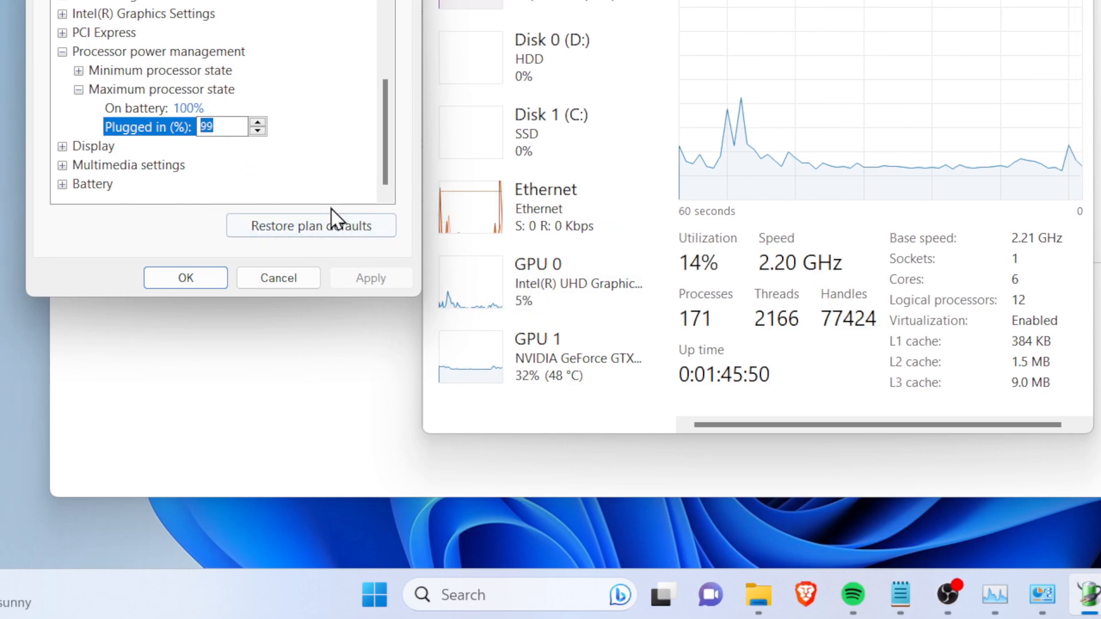
pyautogui.click(222, 126)
pyautogui.write('100')
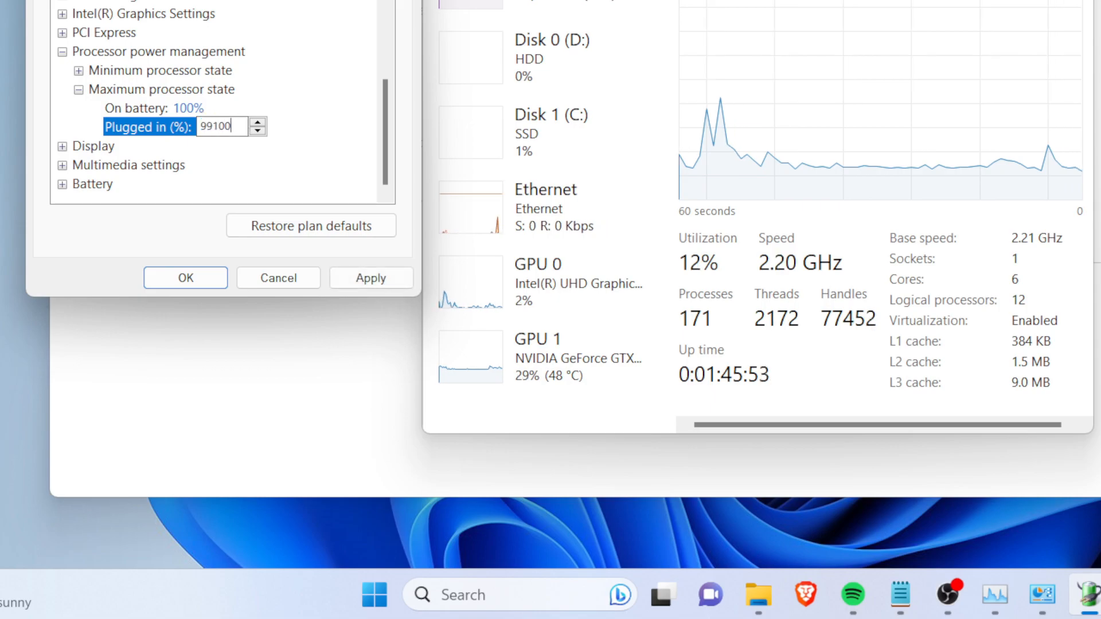
pyautogui.doubleClick(230, 126)
pyautogui.write('100')
pyautogui.click(371, 278)
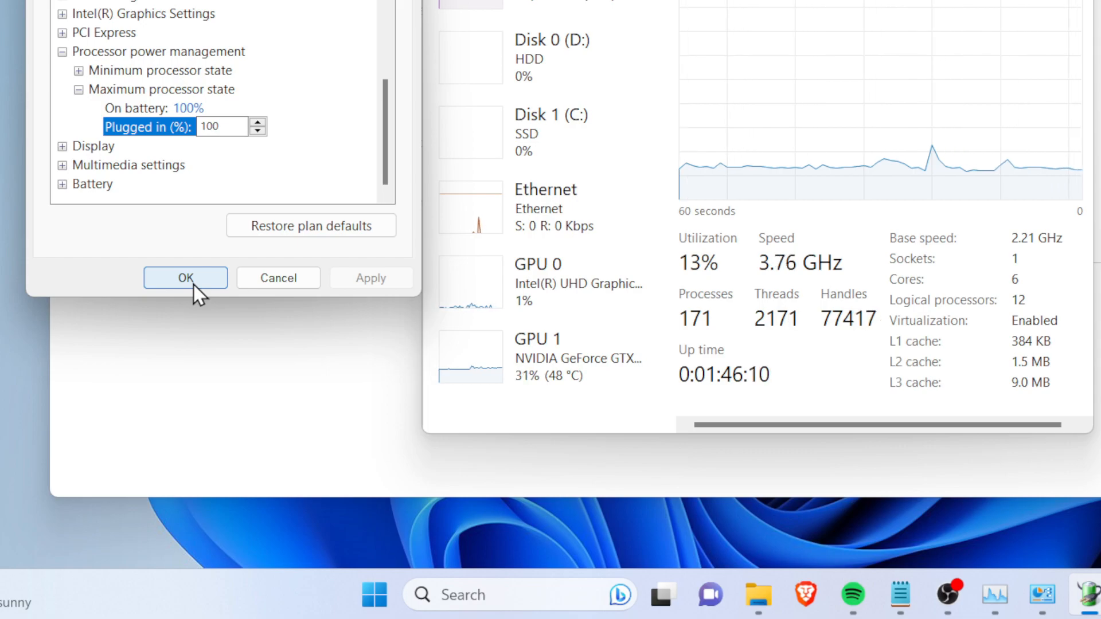
# Copy the complete PowerSettings registry path from the Commands IB note in Notepad.
pyautogui.click(336, 378)
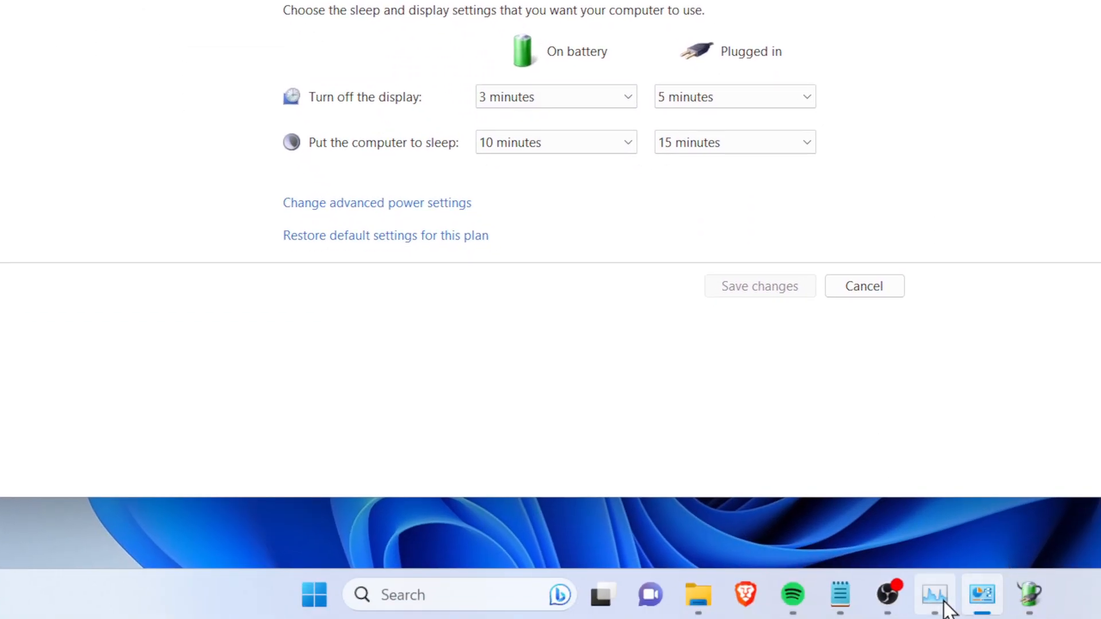
pyautogui.click(833, 600)
pyautogui.press('BackSpace')
pyautogui.press('BackSpace')
pyautogui.hotkey('ctrl', 'a')
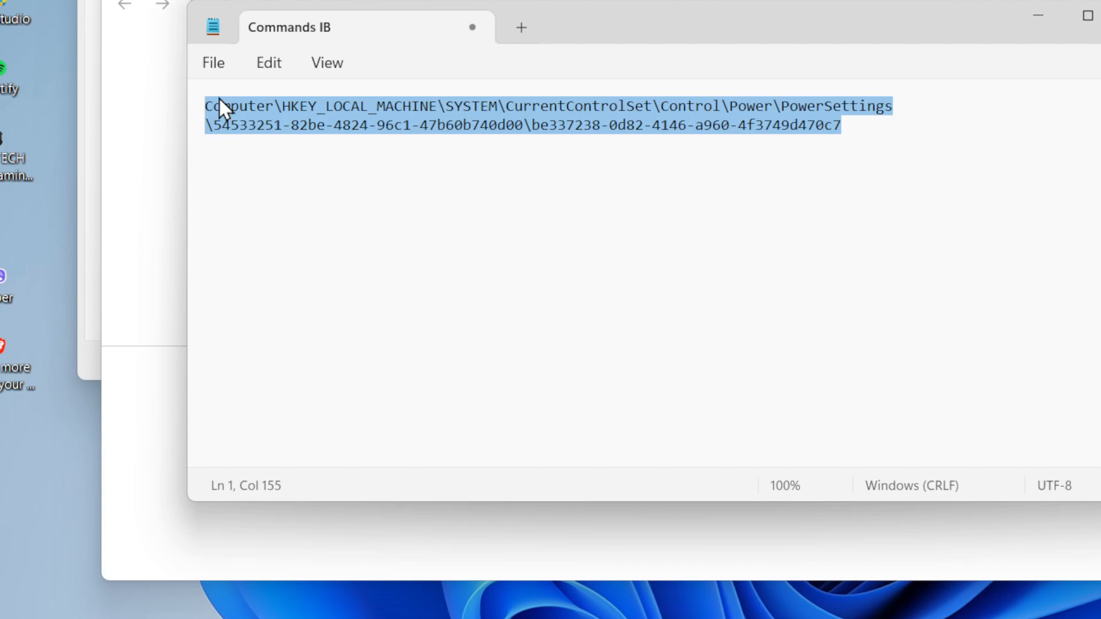
pyautogui.click(800, 126)
pyautogui.hotkey('ctrl', 'a')
pyautogui.rightClick(800, 128)
pyautogui.click(876, 229)
# Open Registry Editor and go to the copied PowerSettings path ending in be337238-0d82-4146-a960-4f3749d470c7.
pyautogui.press('super')
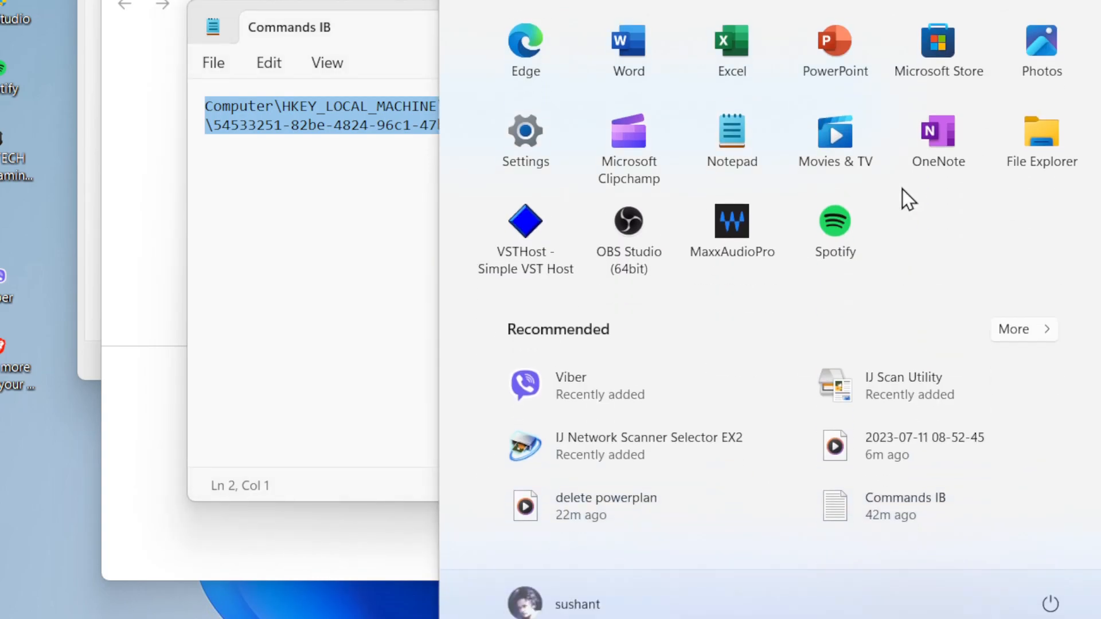
pyautogui.write('regi')
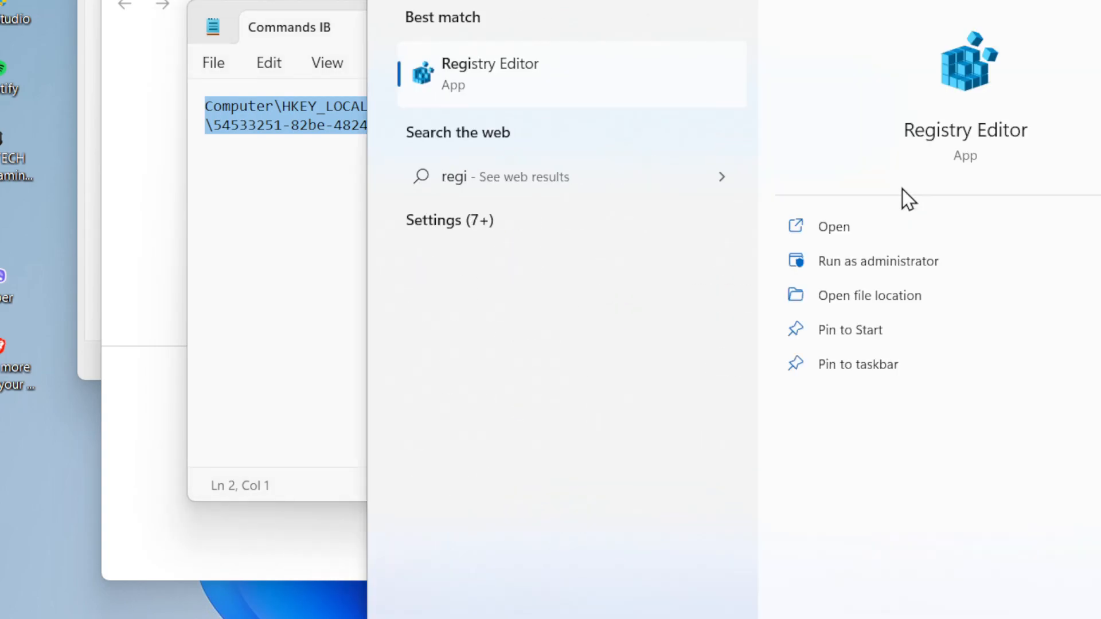
pyautogui.click(573, 84)
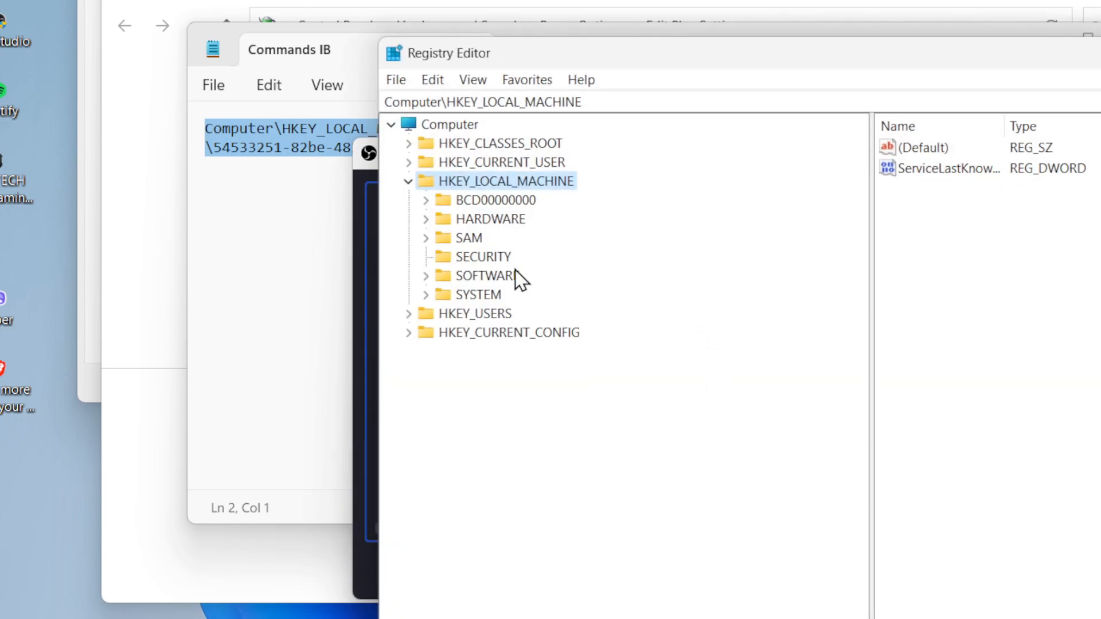
pyautogui.moveTo(646, 99); pyautogui.dragTo(381, 100)
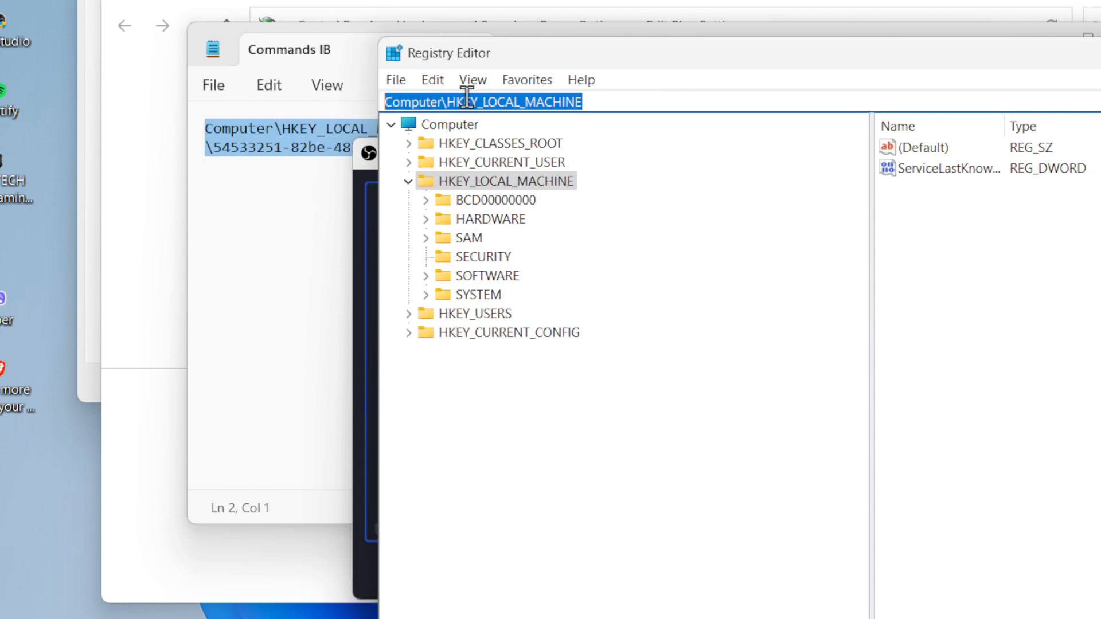
pyautogui.rightClick(564, 102)
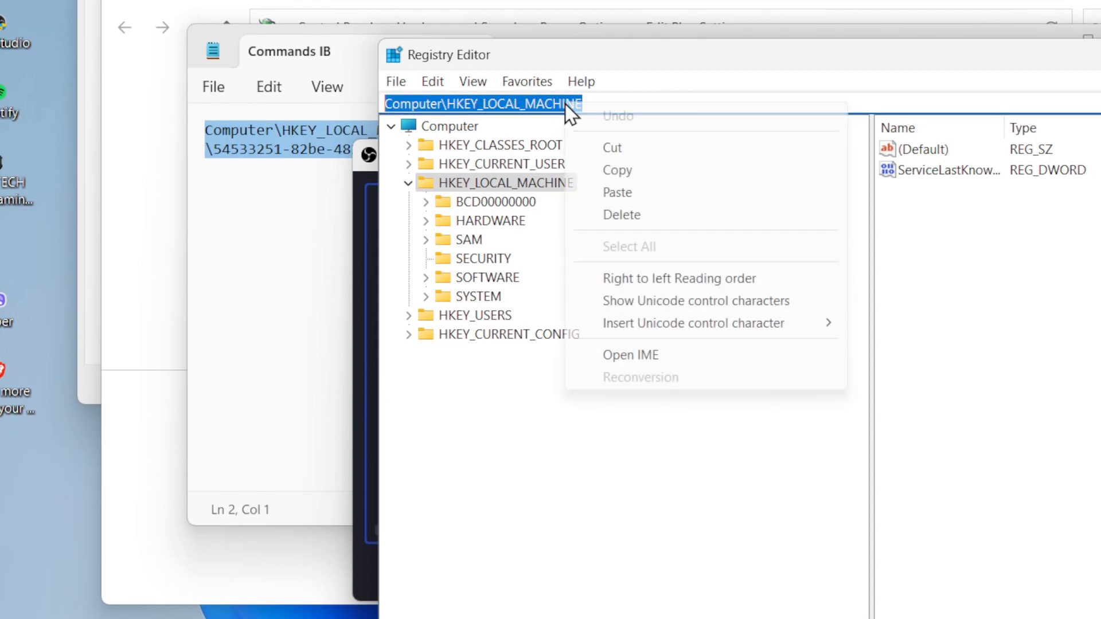
pyautogui.click(644, 201)
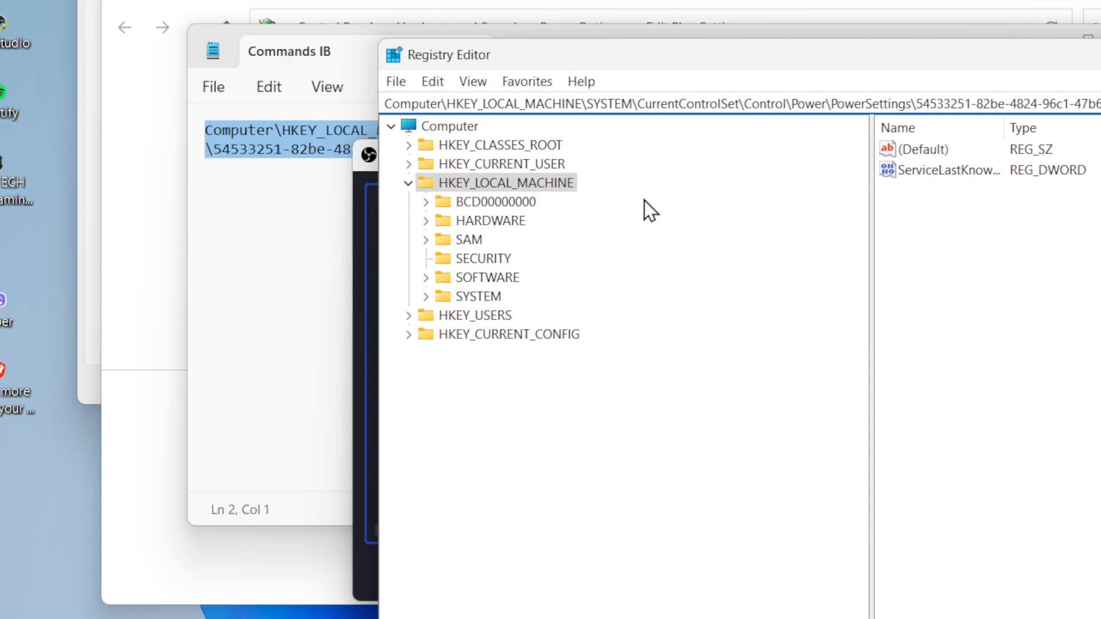
pyautogui.press('Return')
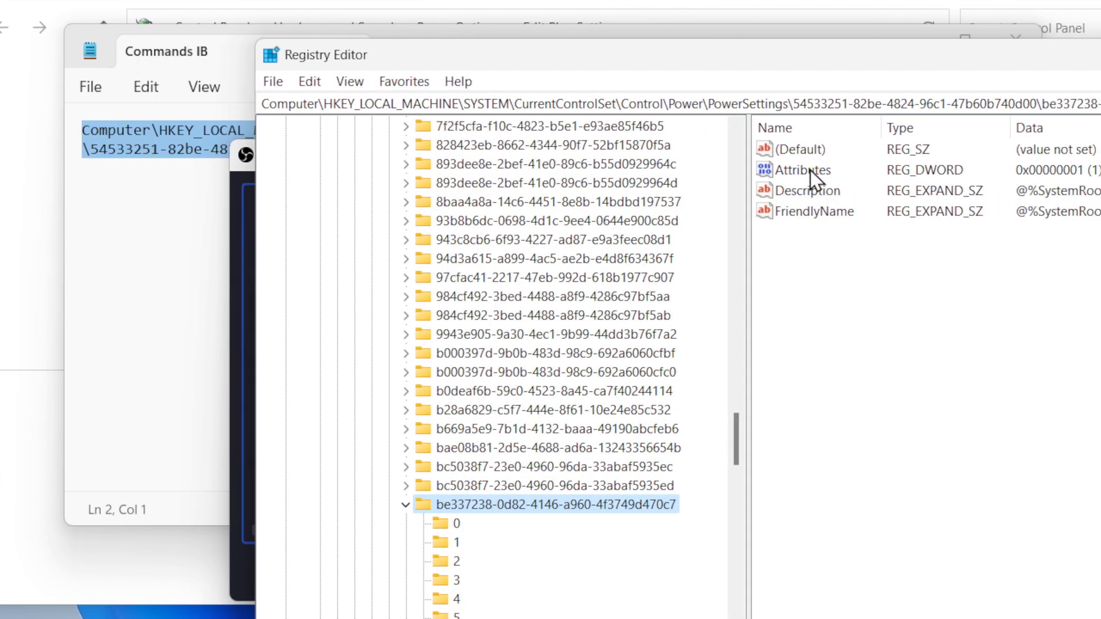
# Set the Attributes DWORD of the be337238-0d82-4146-a960-4f3749d470c7 key to 0 and close Registry Editor.
pyautogui.doubleClick(801, 171)
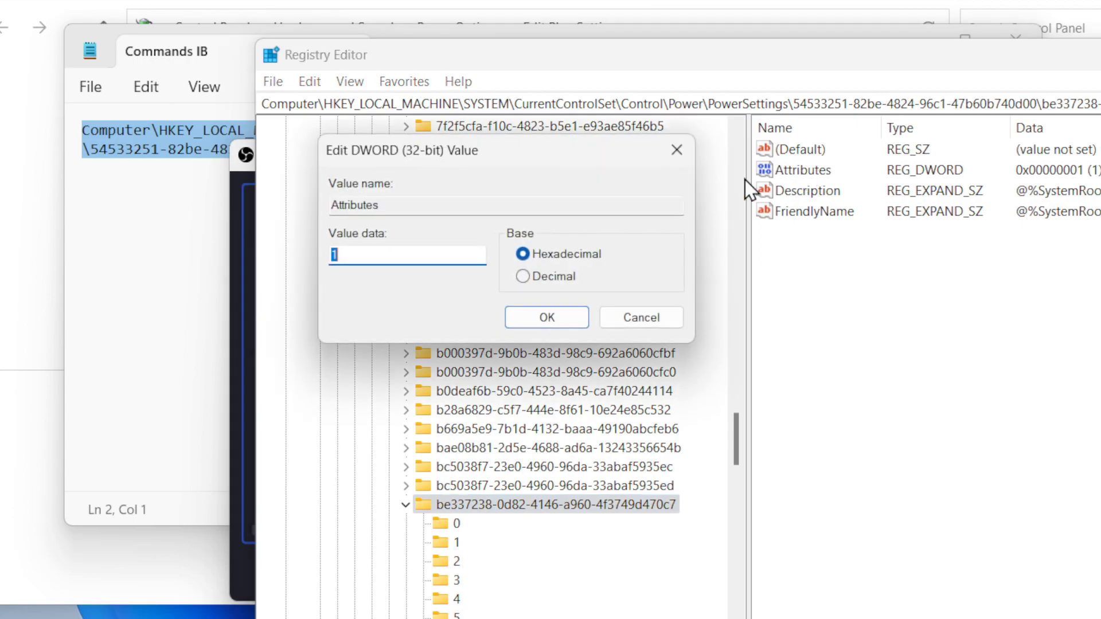
pyautogui.click(544, 310)
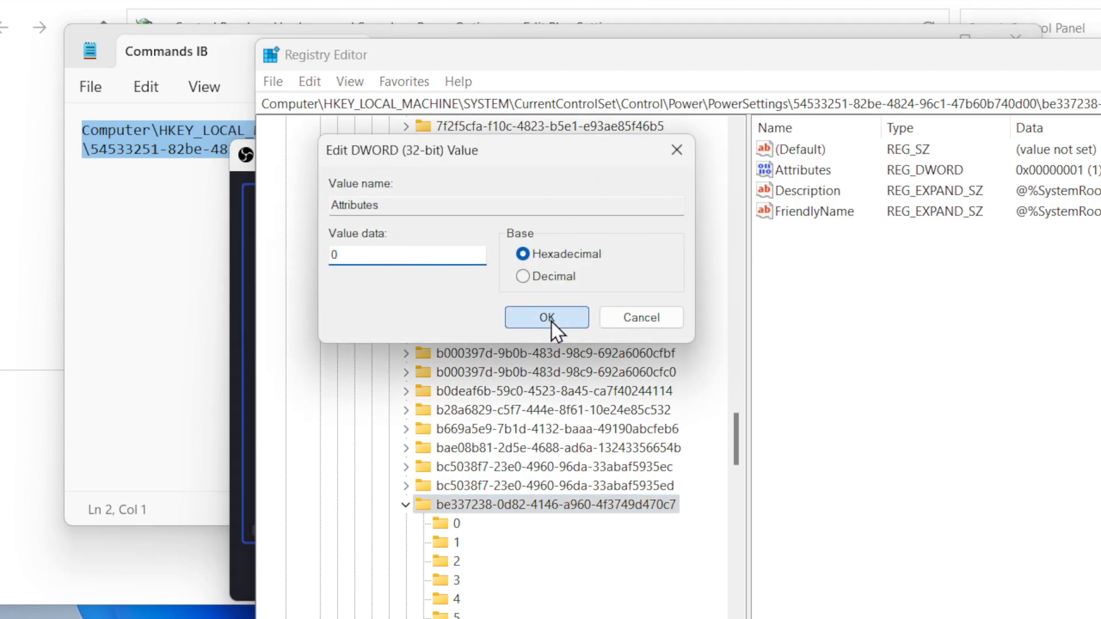
pyautogui.click(551, 323)
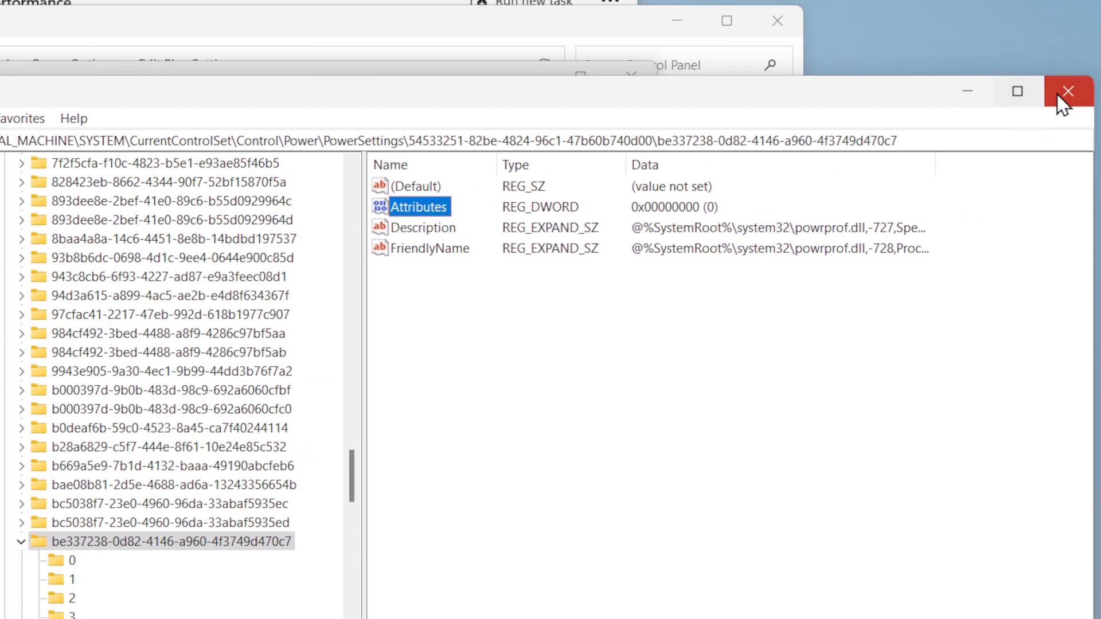
pyautogui.click(1057, 94)
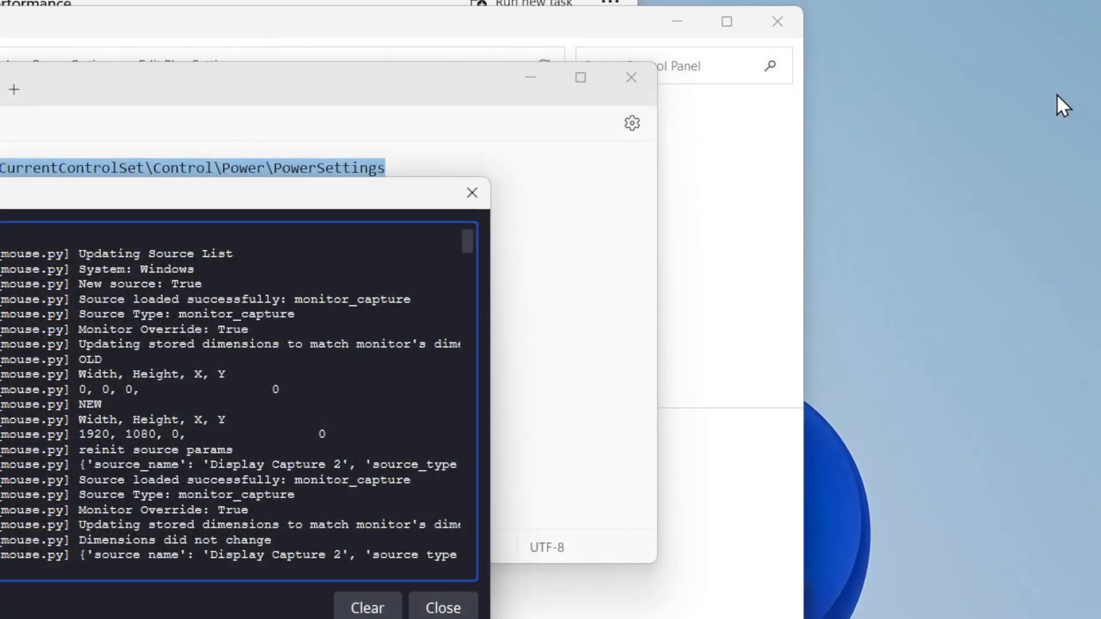
# Clear away the script log and note windows and reopen the Balanced plan's advanced power settings.
pyautogui.click(444, 604)
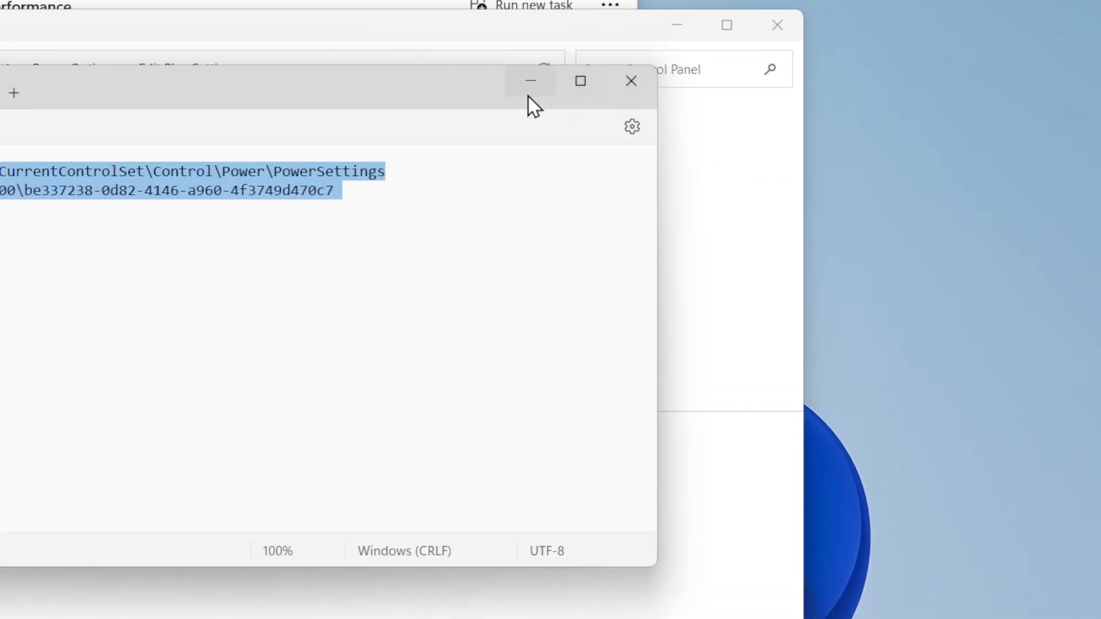
pyautogui.click(527, 92)
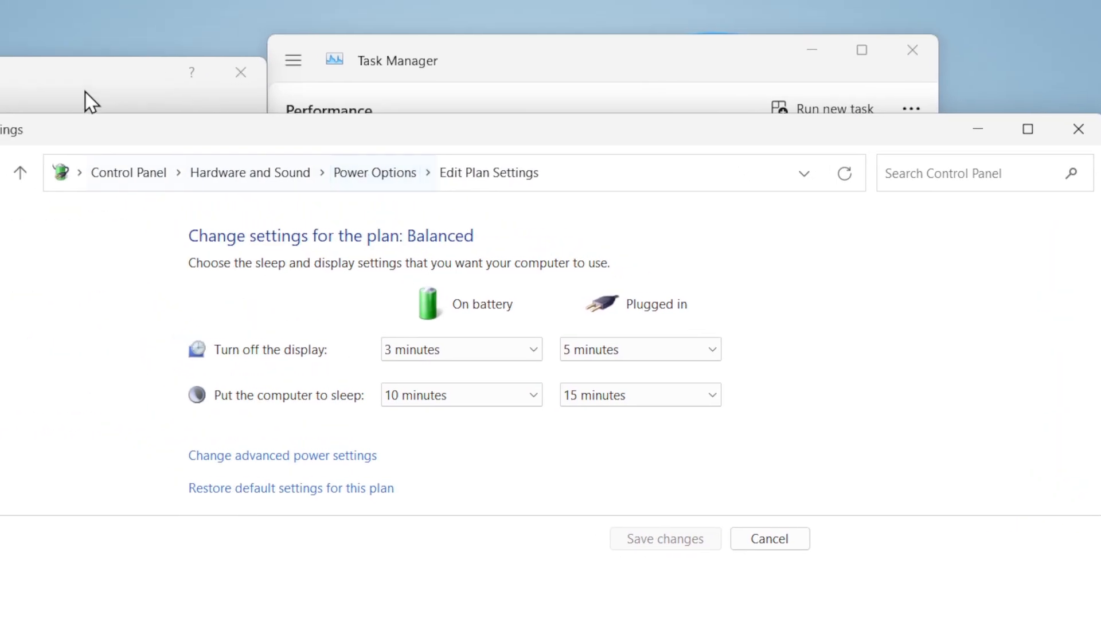
pyautogui.click(86, 93)
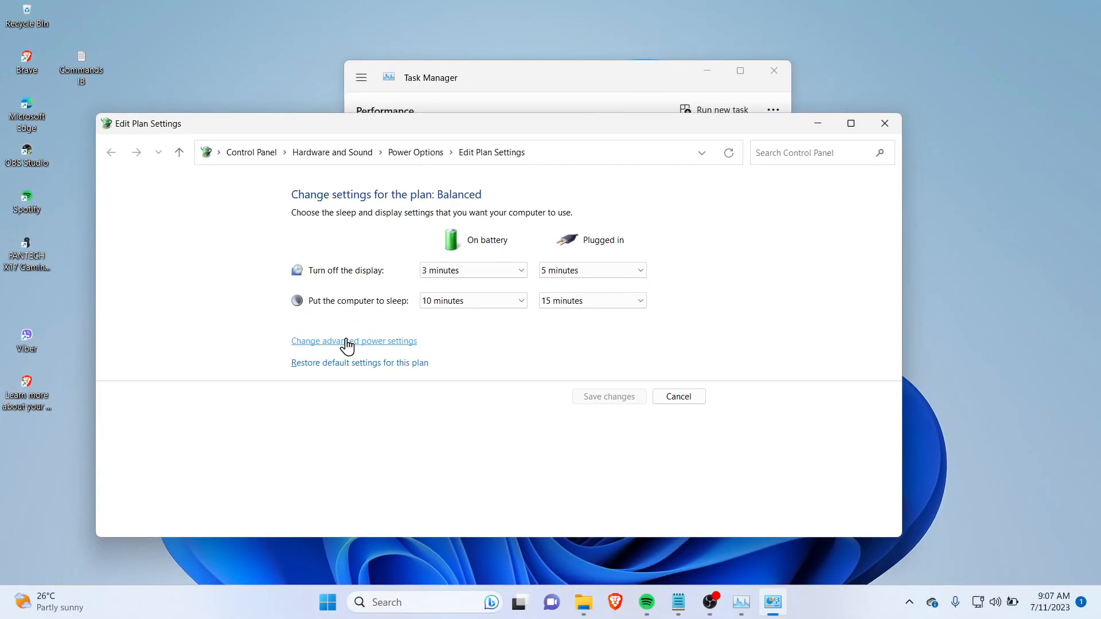
pyautogui.click(346, 342)
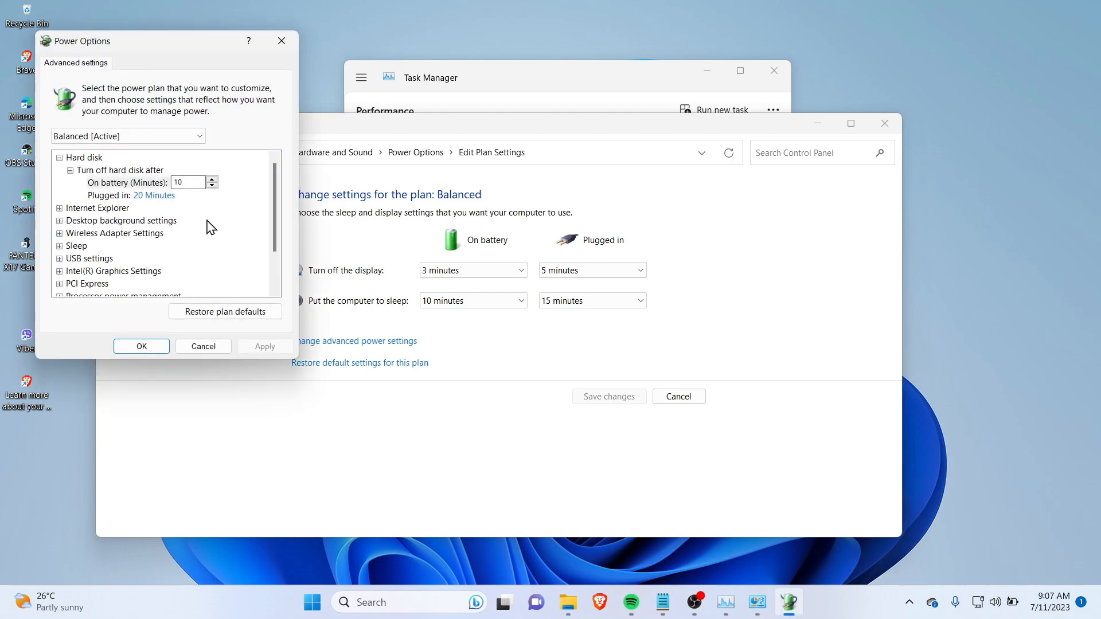
pyautogui.moveTo(155, 51); pyautogui.dragTo(388, 138)
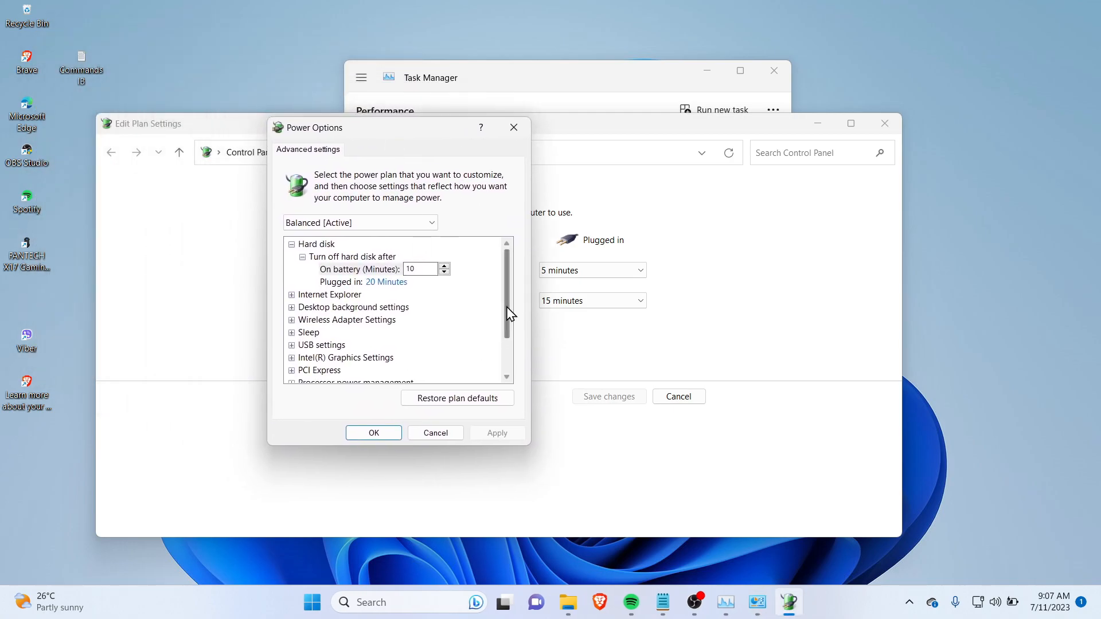
# Expand Processor performance boost mode under Processor power management and show the options for its plugged-in value.
pyautogui.moveTo(508, 298); pyautogui.dragTo(518, 361)
pyautogui.click(348, 334)
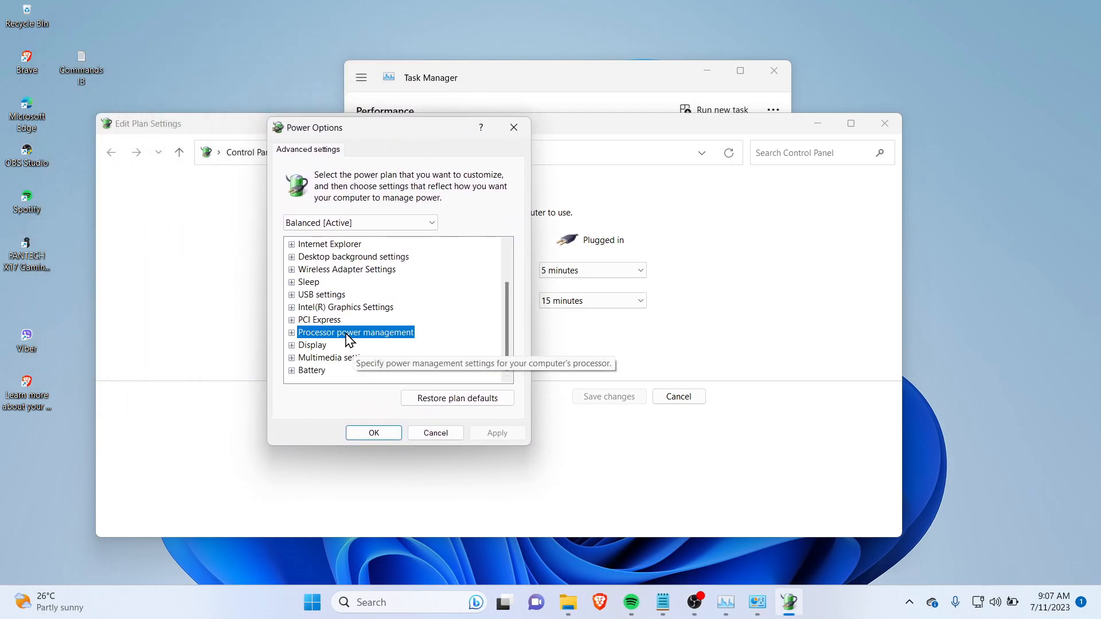
pyautogui.doubleClick(347, 335)
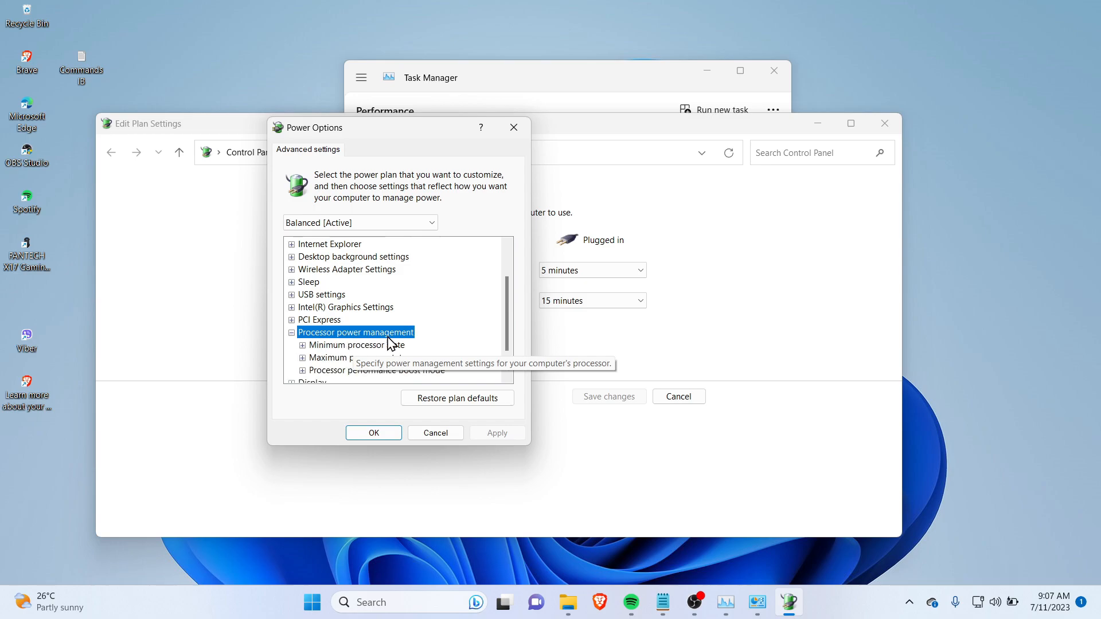
pyautogui.scroll(-1, 390, 344)
pyautogui.click(378, 332)
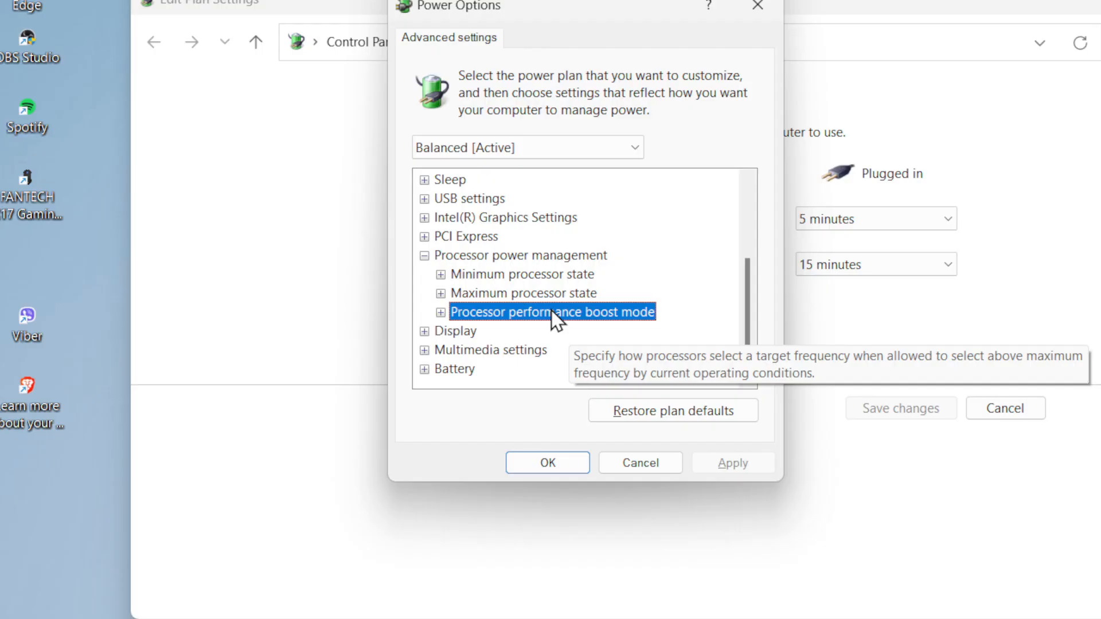
pyautogui.click(303, 332)
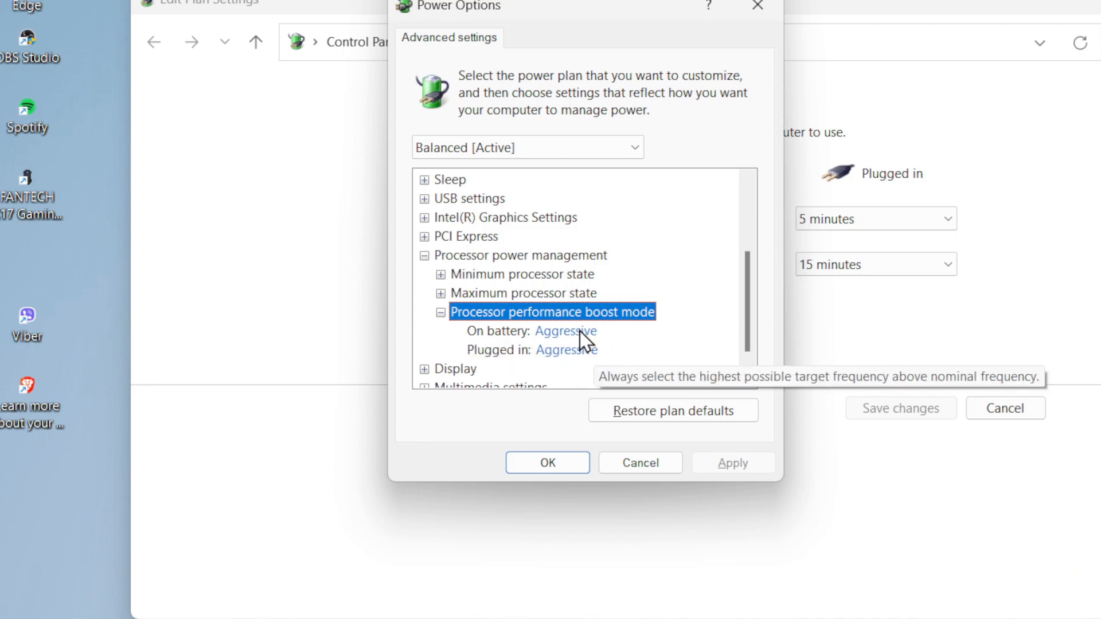
pyautogui.click(588, 351)
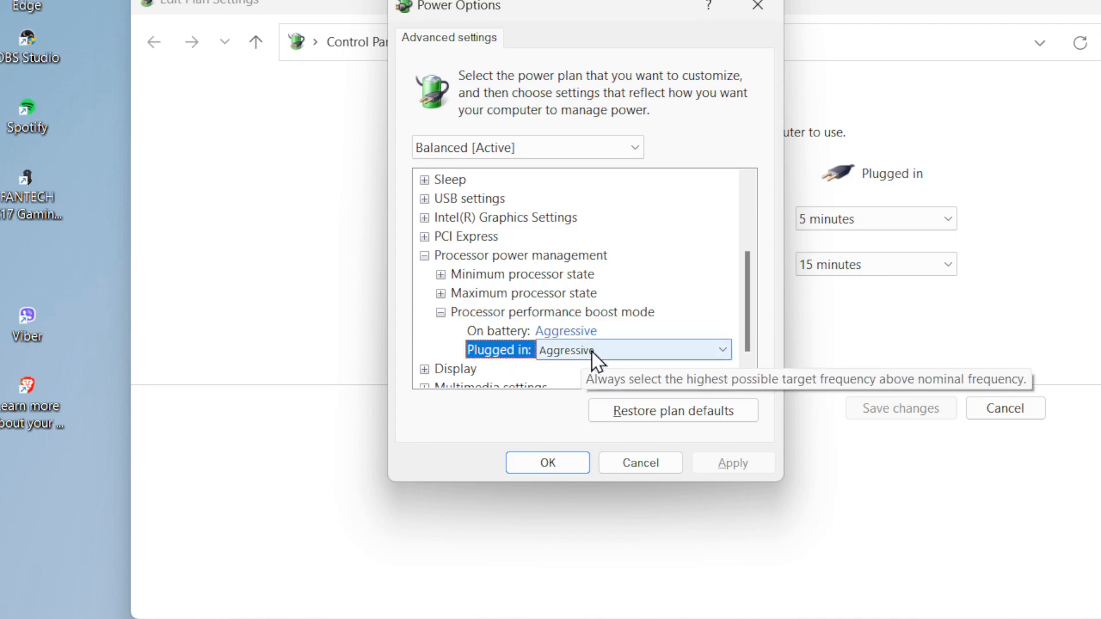
pyautogui.click(676, 353)
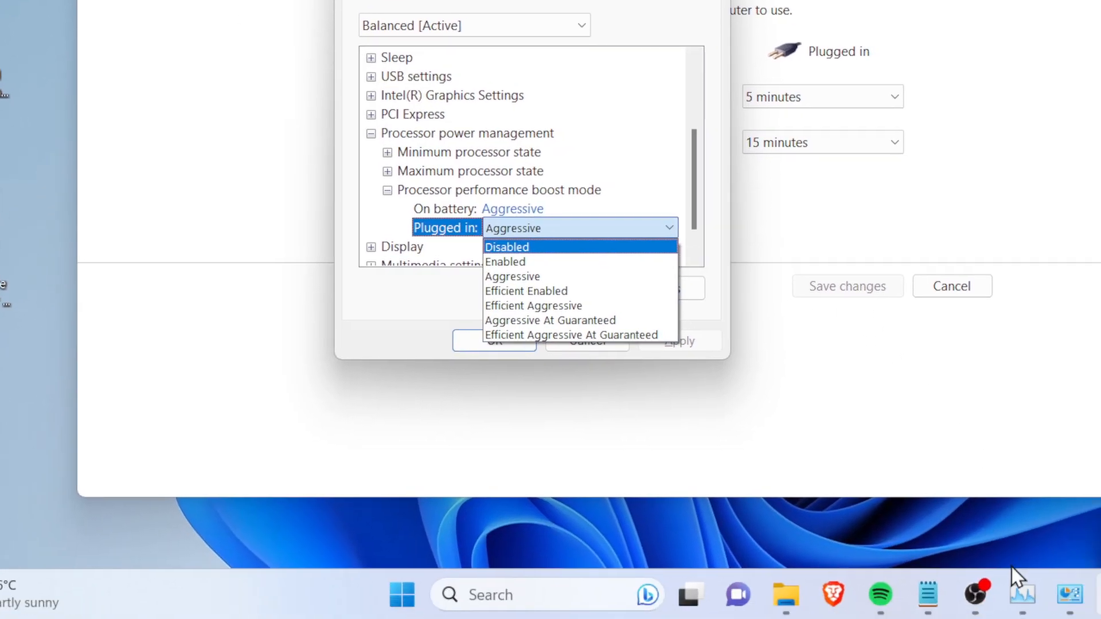
# Place Task Manager beside Power Options, and set and apply Disabled as the plugged-in processor performance boost mode.
pyautogui.click(1015, 591)
pyautogui.moveTo(789, 96); pyautogui.dragTo(1008, 98)
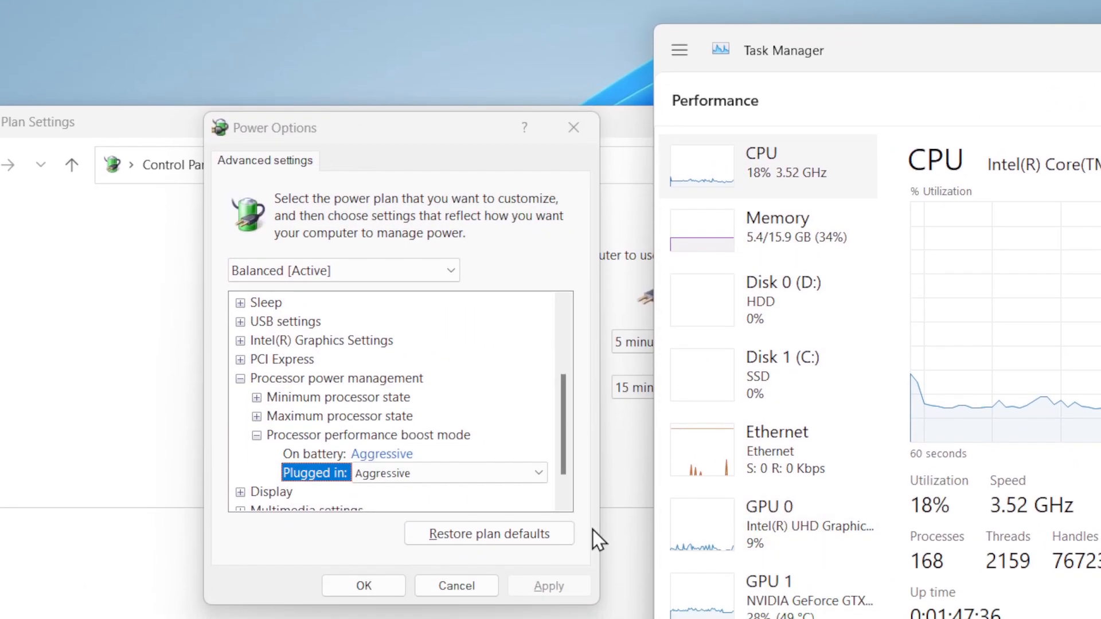
pyautogui.click(380, 476)
pyautogui.click(413, 492)
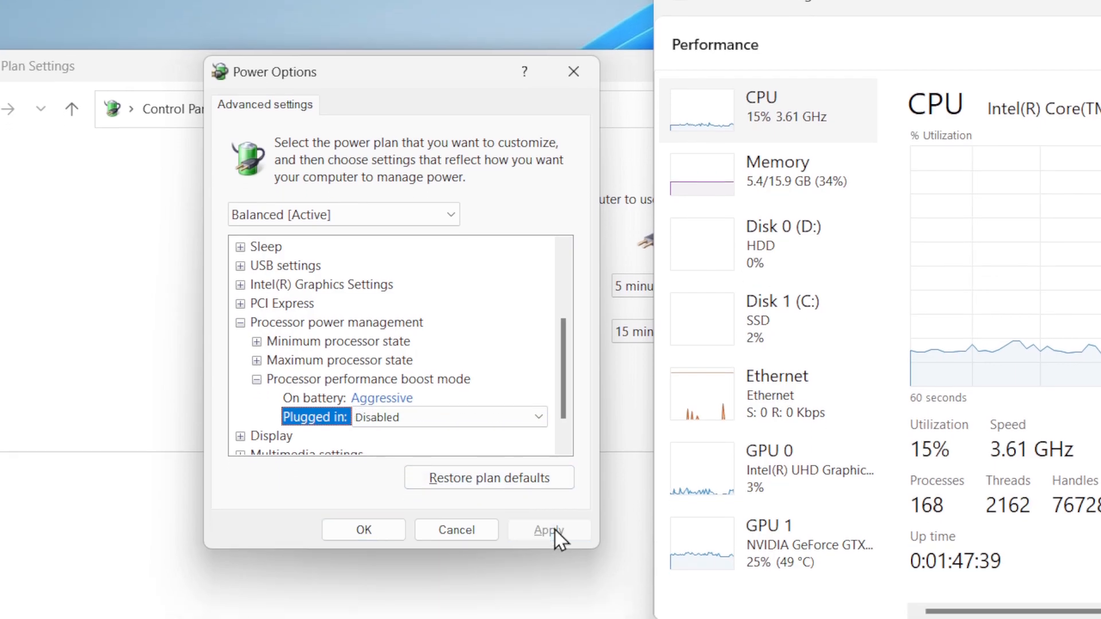
pyautogui.click(549, 571)
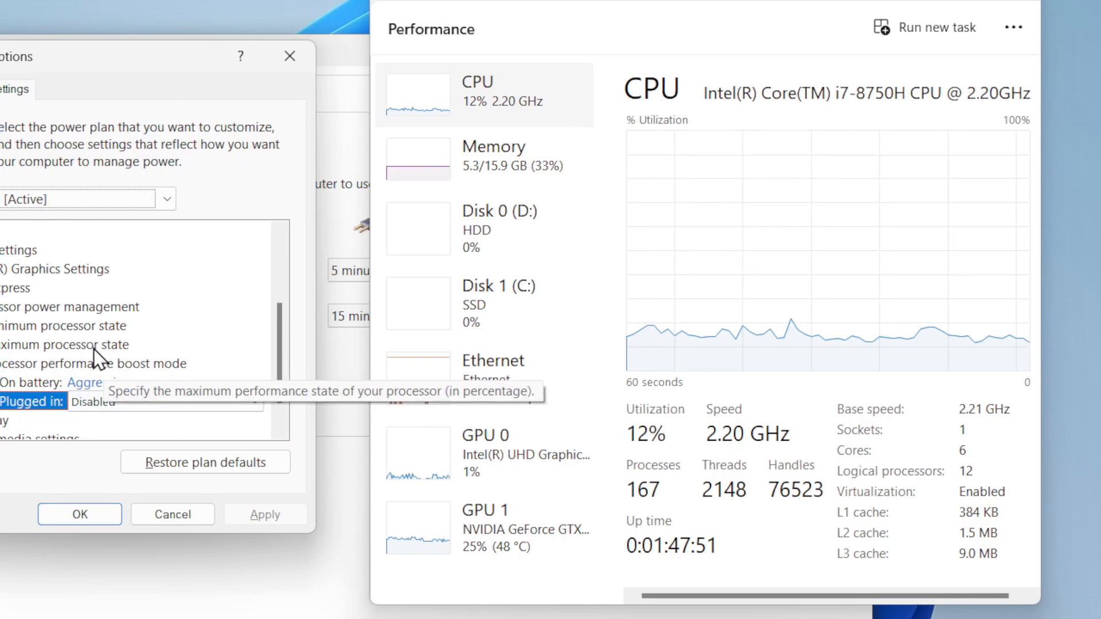
# Expand Maximum processor state and set its plugged-in value to 99%, applying the change.
pyautogui.doubleClick(101, 347)
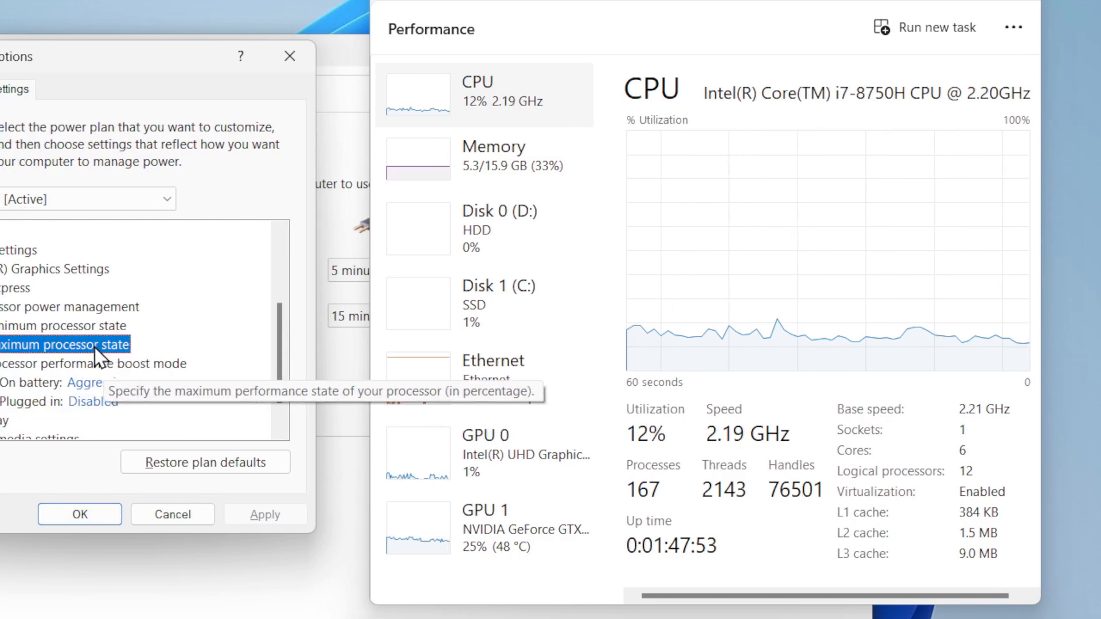
pyautogui.click(81, 383)
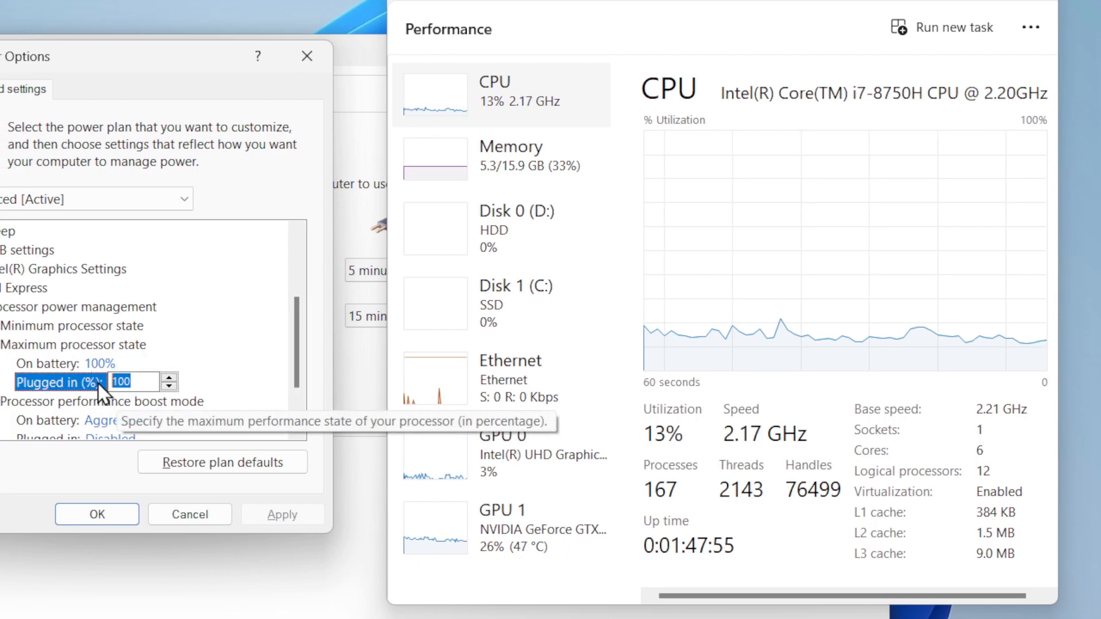
pyautogui.write('99')
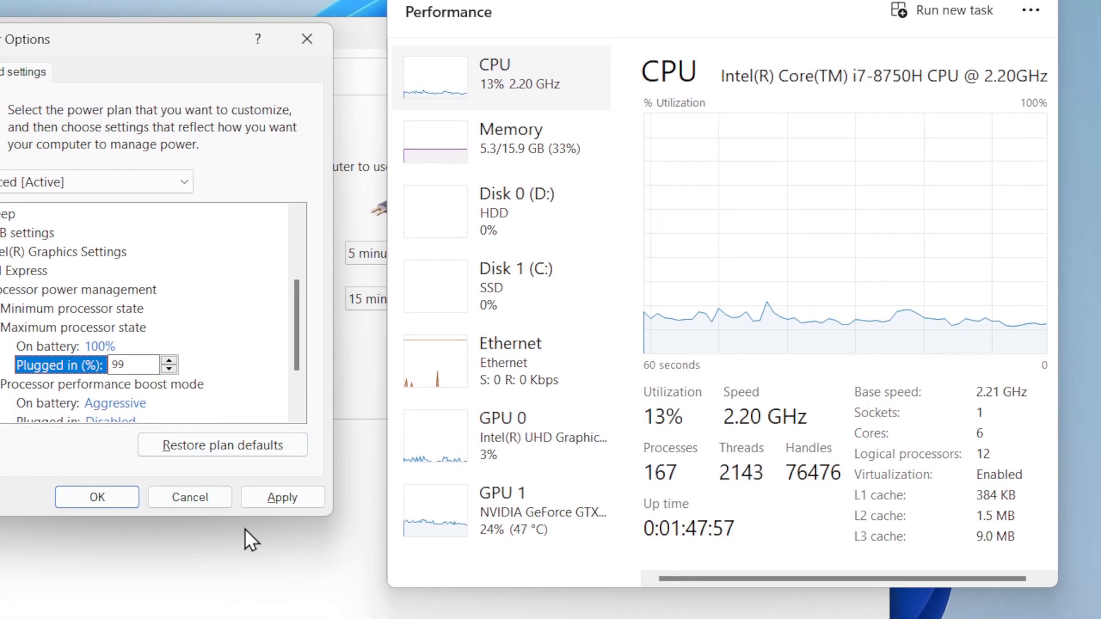
pyautogui.click(292, 495)
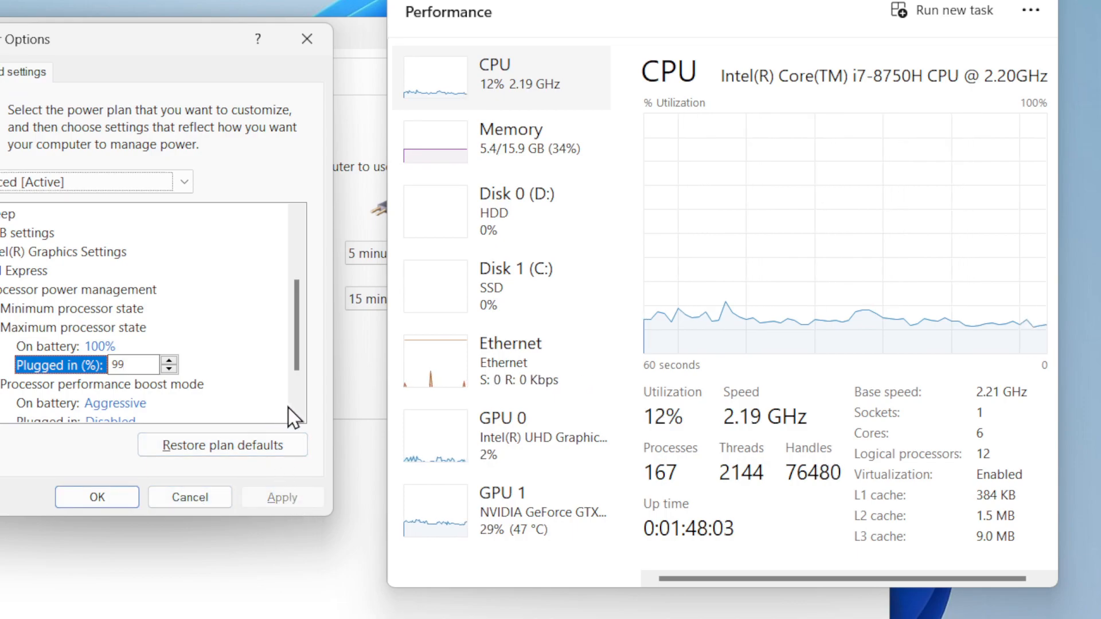
# Lower the plugged-in maximum processor state to 94% and apply it.
pyautogui.moveTo(138, 364); pyautogui.dragTo(28, 354)
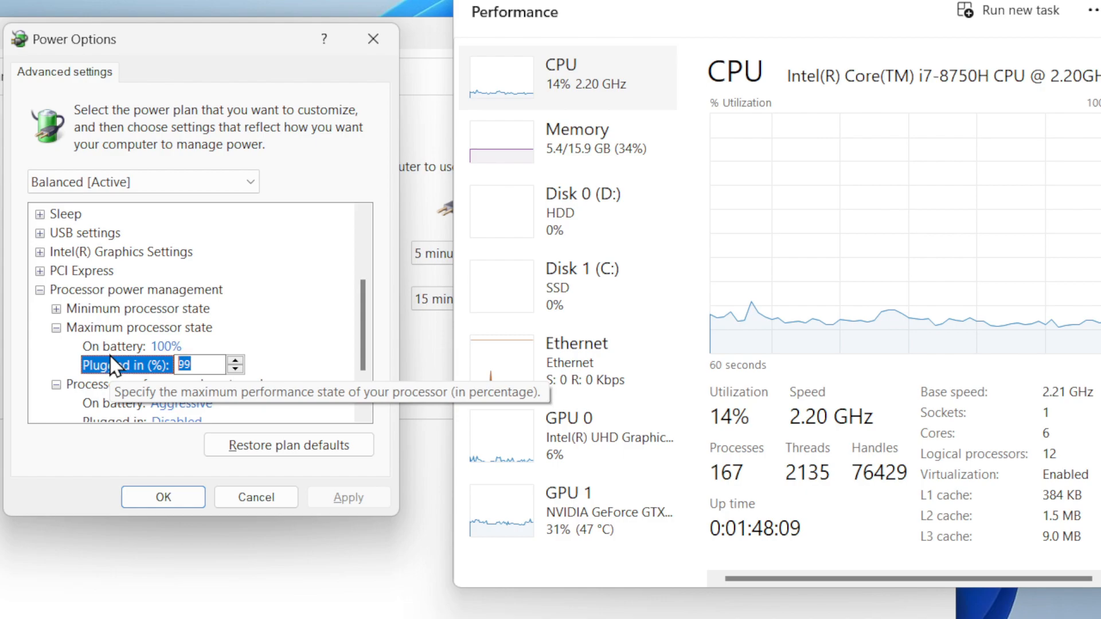
pyautogui.write('94')
pyautogui.click(348, 498)
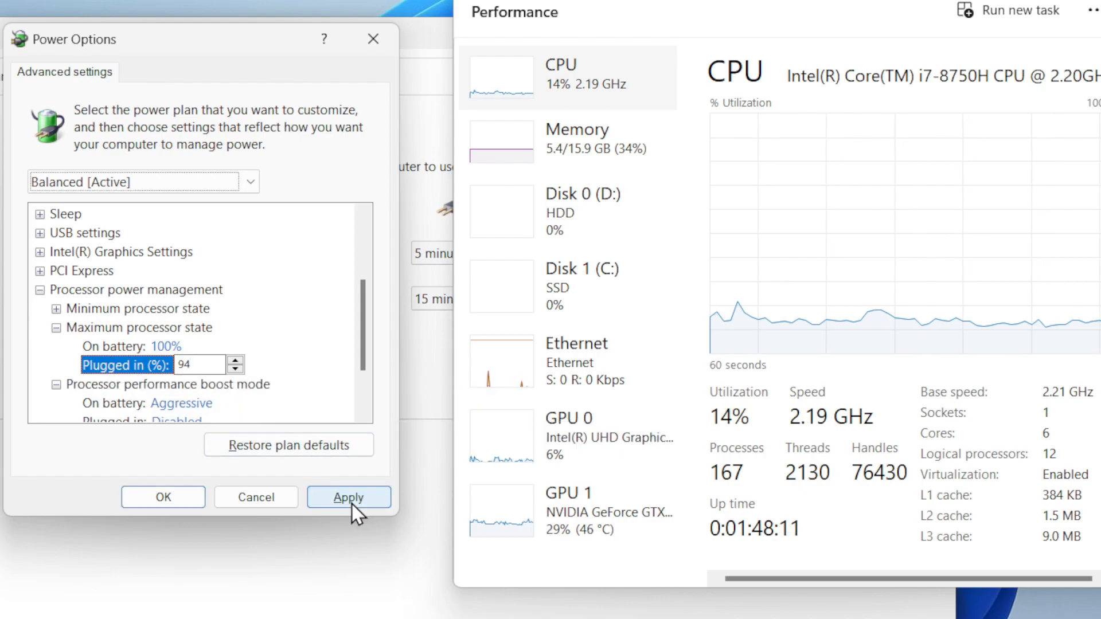